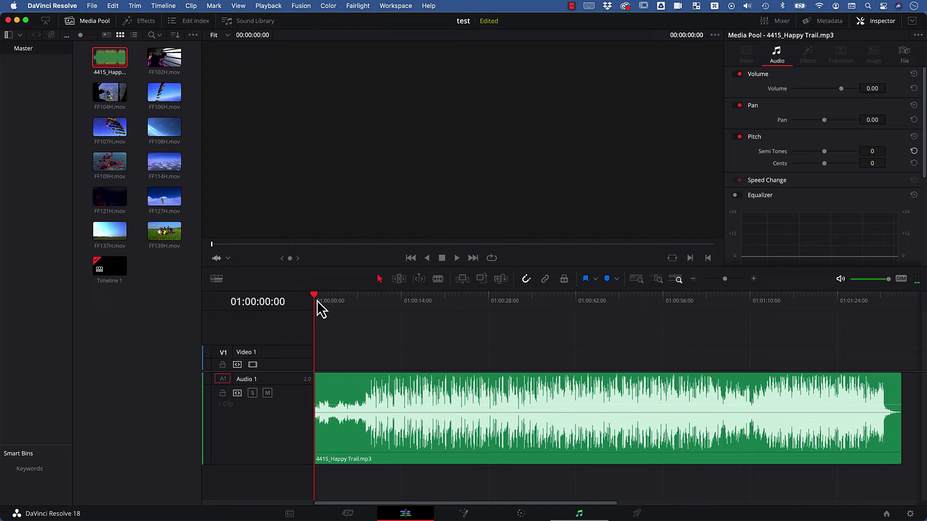
Show Timeline 1 in the viewer and play the Happy Trail song from the start
left_click(317, 299)
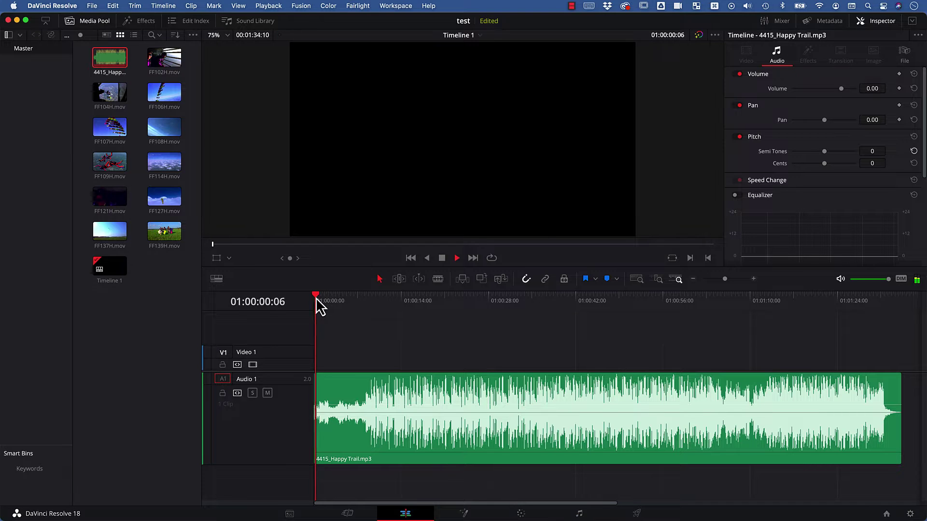
key("space")
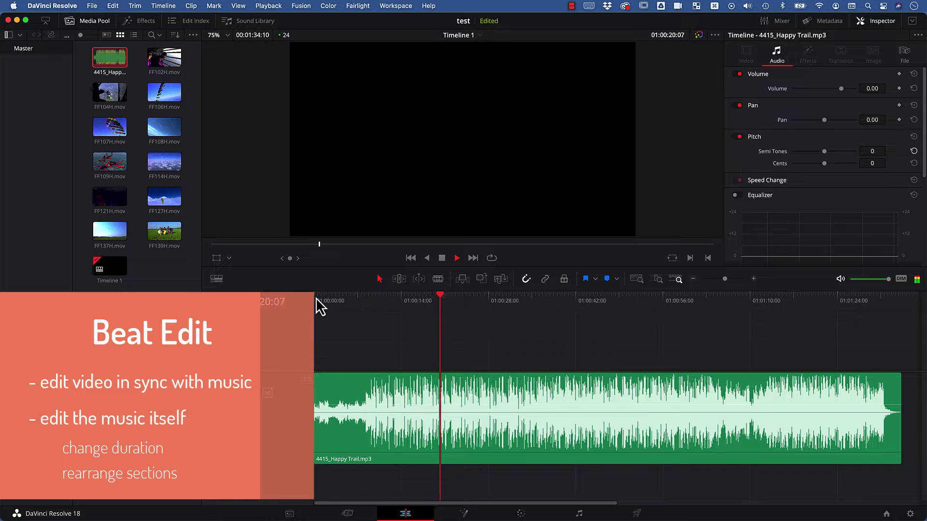
Stop playback and launch BeatEditForResolve from Workspace > Scripts > mamoworld
left_click(305, 290)
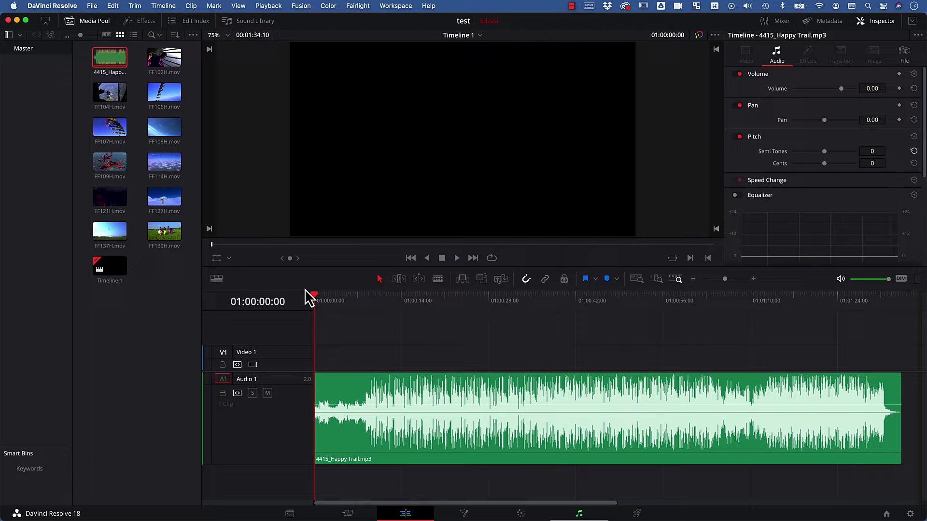
left_click(389, 6)
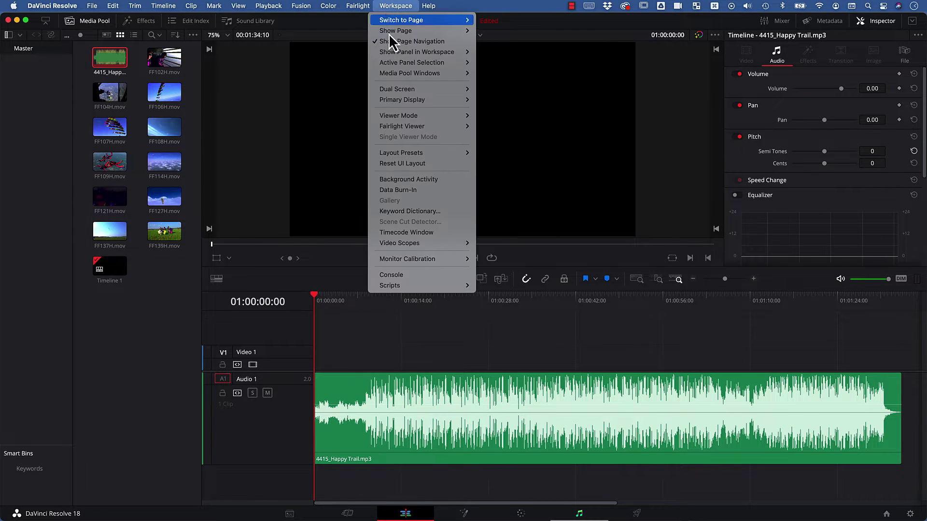
mouse_move(431, 289)
mouse_move(492, 287)
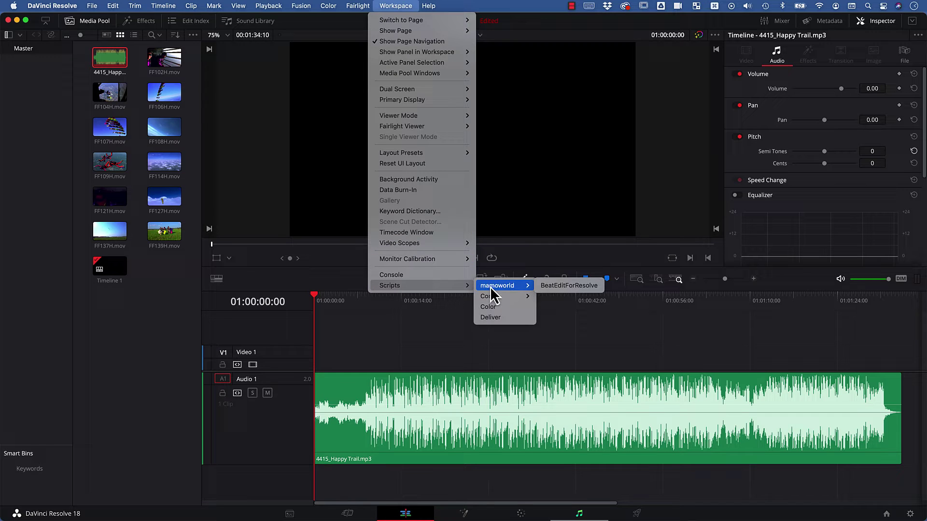
left_click(562, 286)
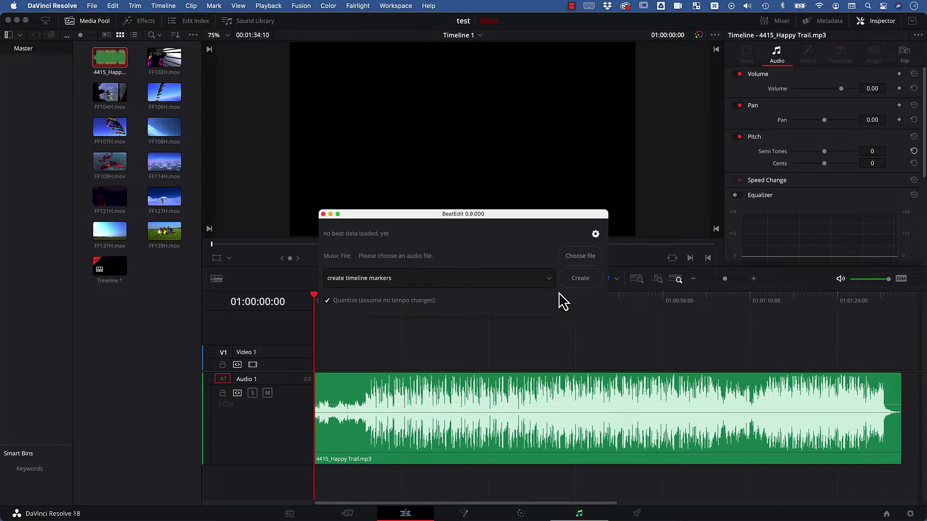
Load 4415_Happy Trail.mp3 into BeatEdit for beat detection
left_click(574, 256)
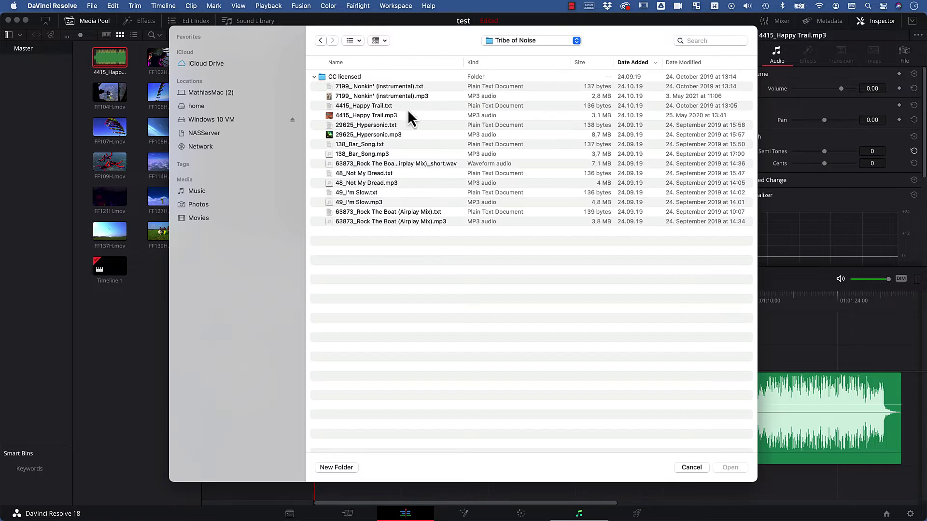
left_click(397, 118)
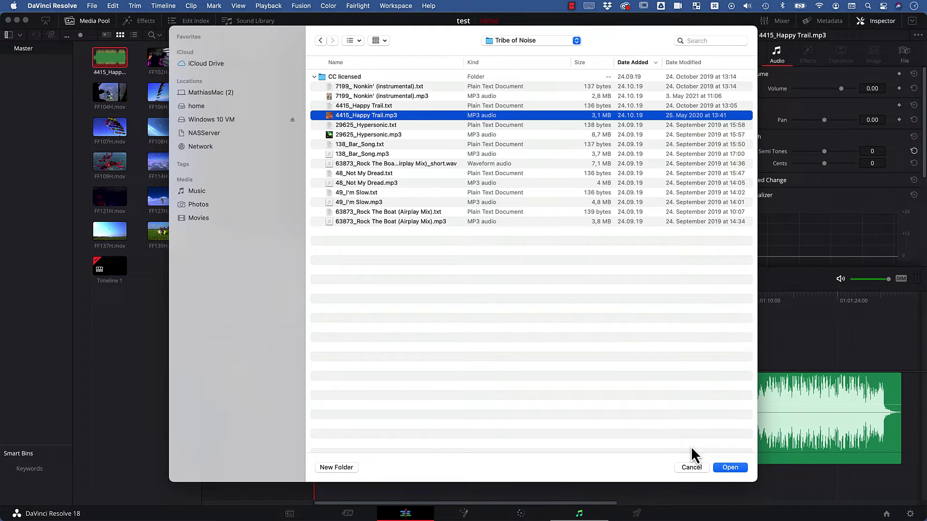
left_click(729, 467)
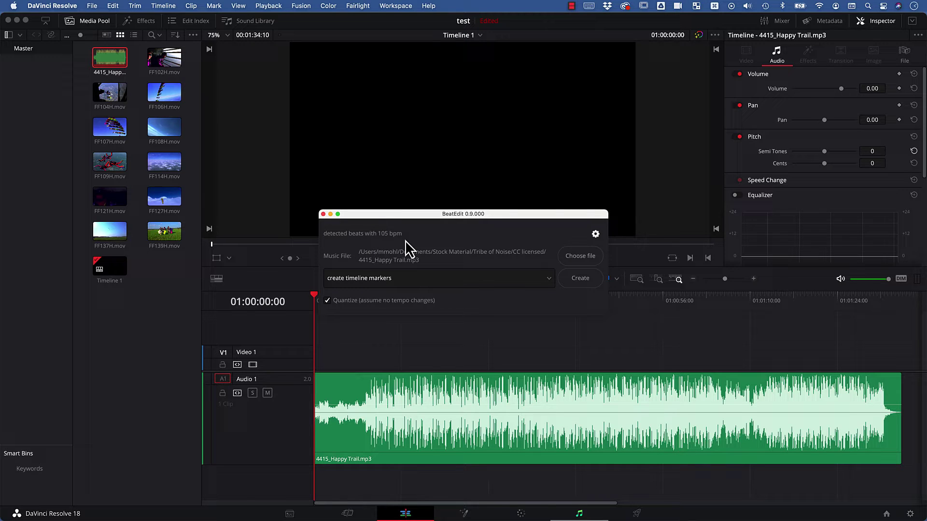
Create beat click audio in BeatEdit and save it as 4415_Happy Trail_beat_clicks.wav
left_click(447, 283)
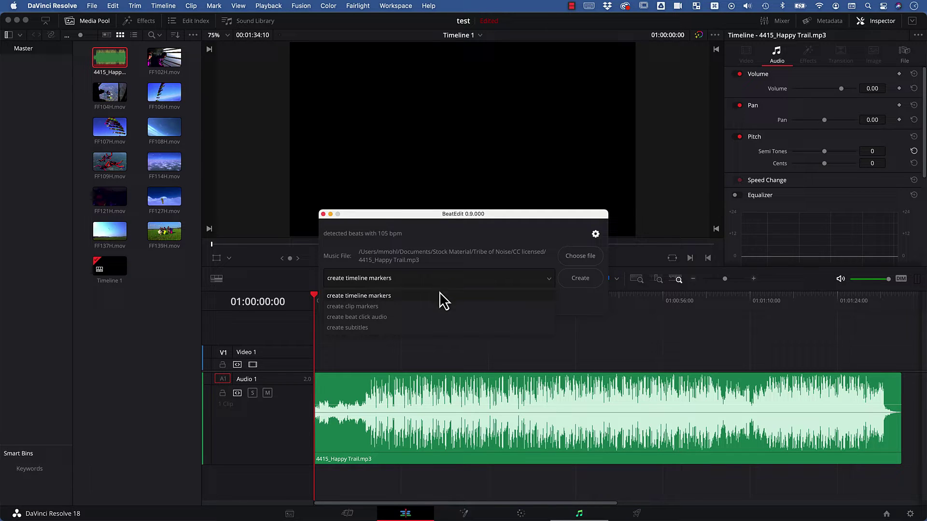
left_click(357, 317)
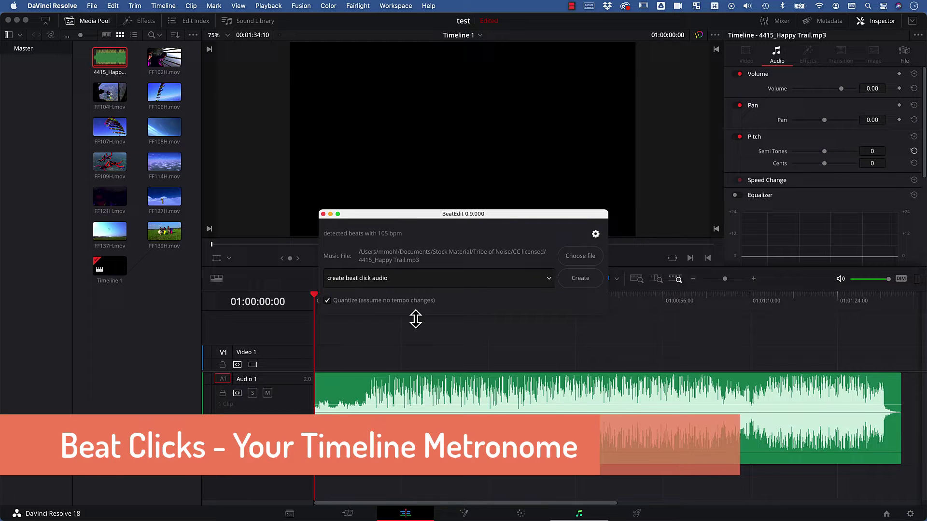
left_click(568, 283)
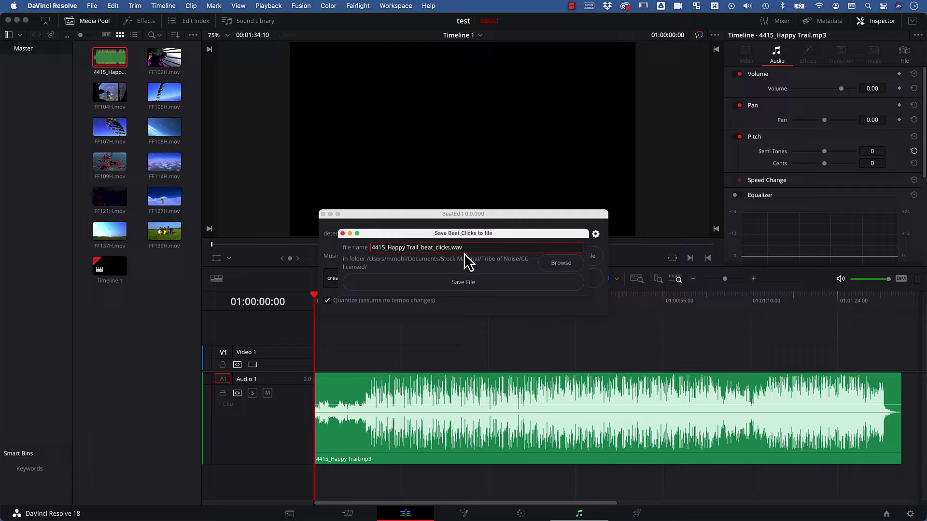
left_click(462, 288)
left_click(513, 317)
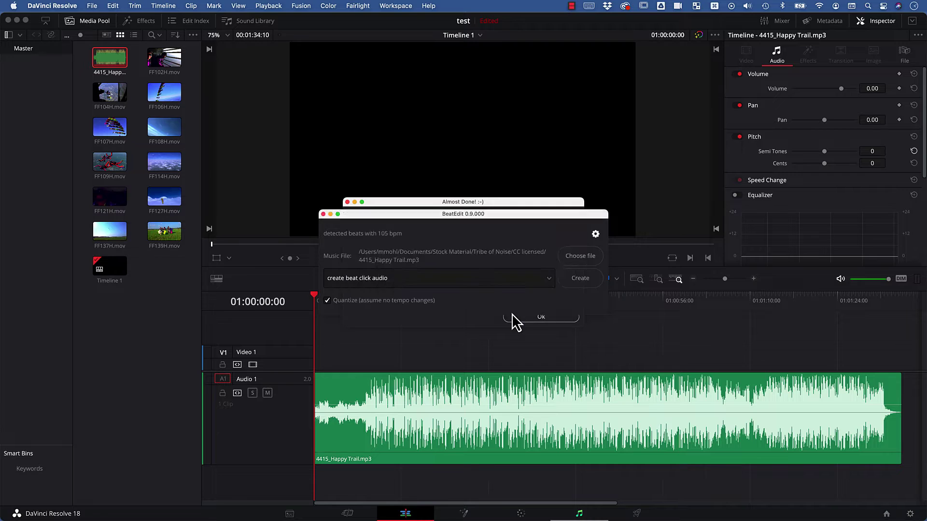
Drag 4415_Happy Trail_beat_clicks.wav onto the timeline as Audio 2 and play it
left_click(644, 130)
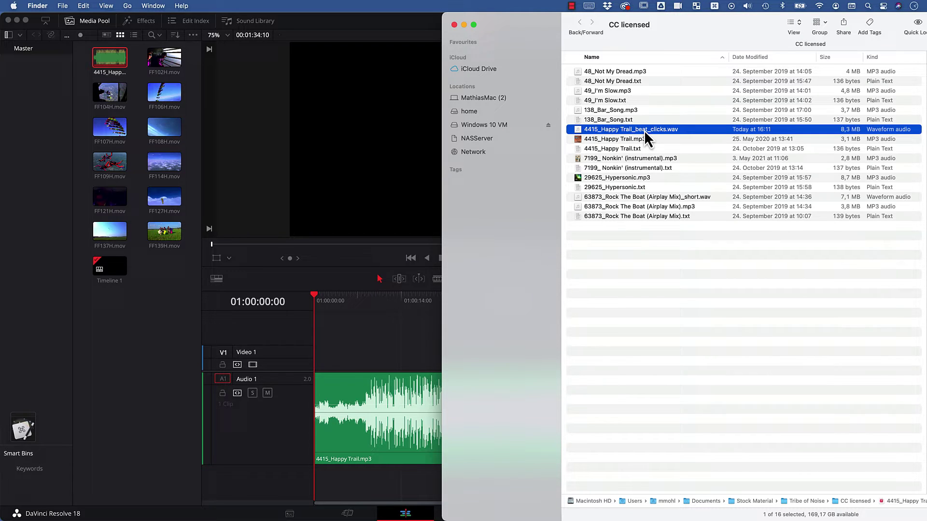
left_click_drag(644, 130, 297, 422)
key("space")
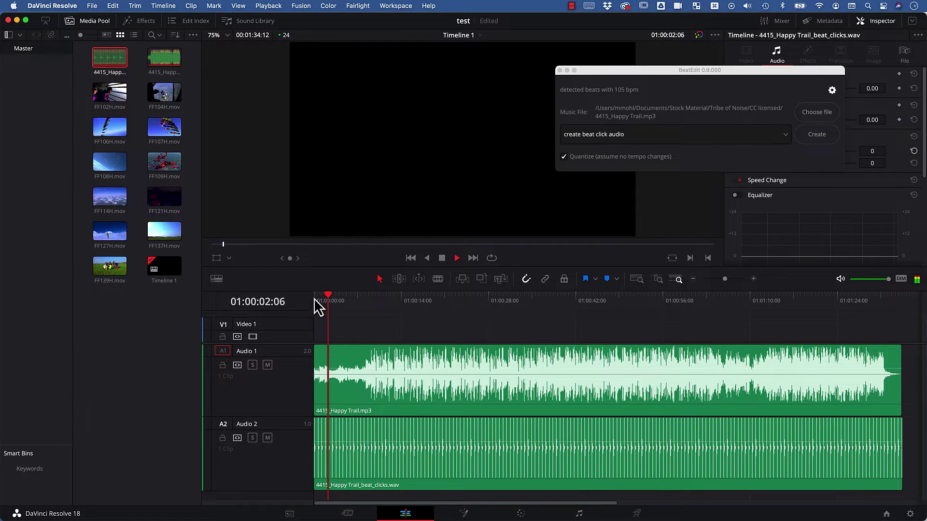
Briefly mute the song on Audio 1, then stop and zoom in to compare clicks with beats
left_click(267, 365)
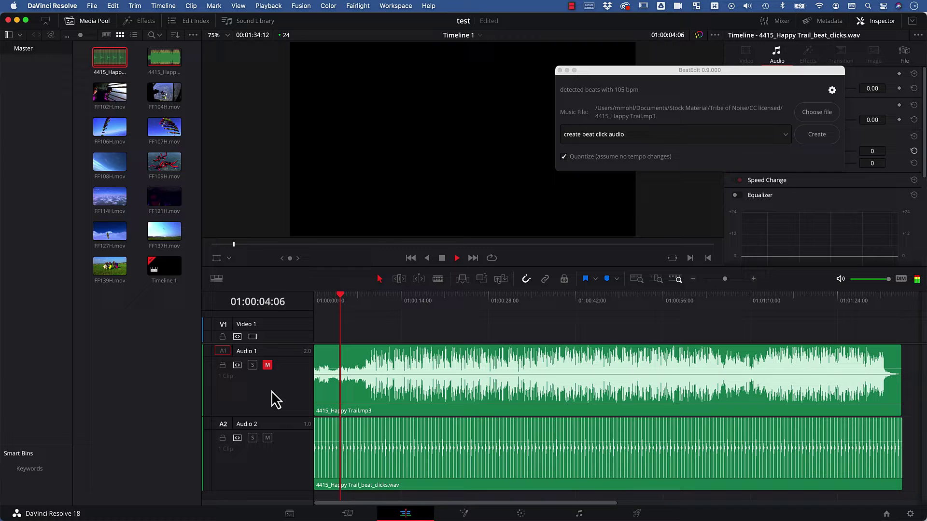
left_click(268, 366)
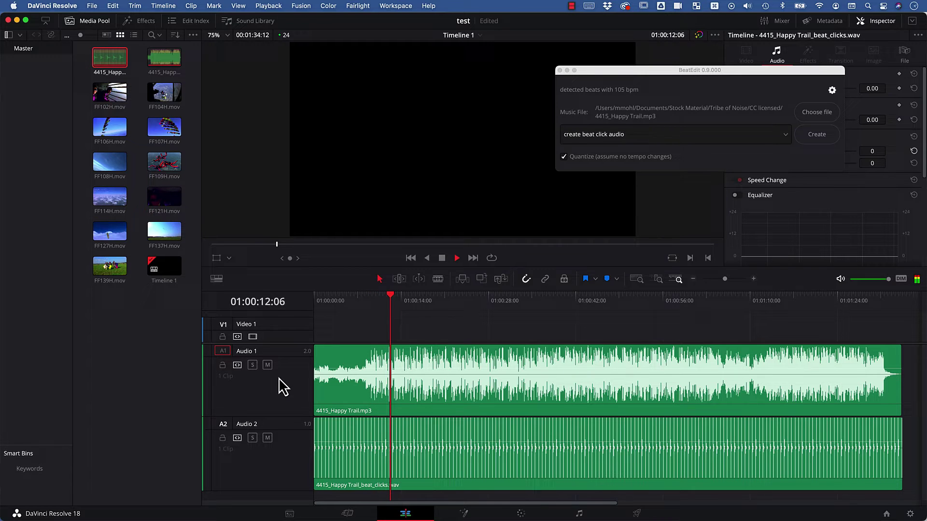
key("space")
key("super+equal")
key("super+equal")
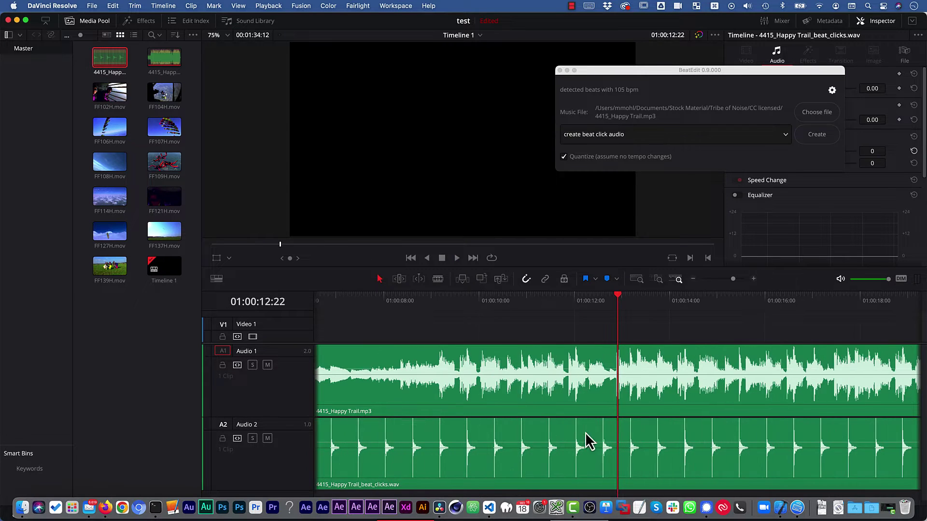
key("super+equal")
key("super+equal")
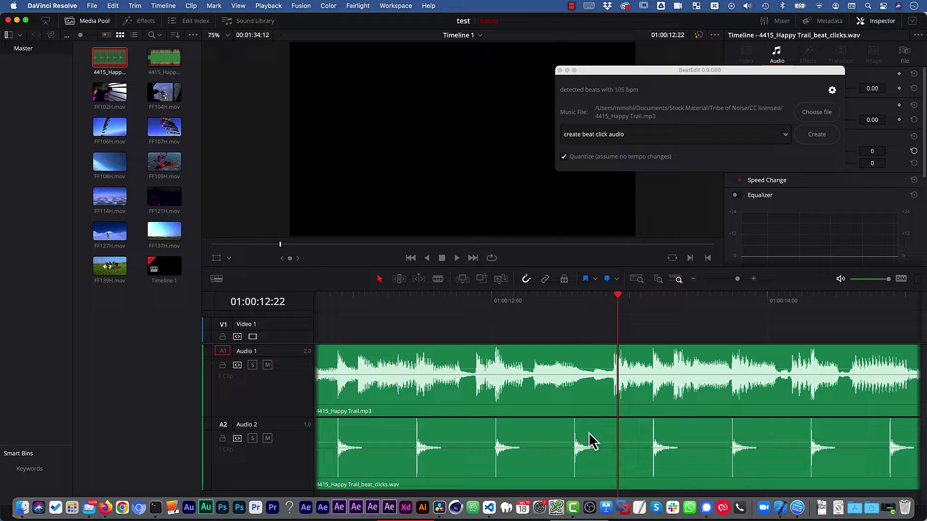
Create beat timeline markers from BeatEdit
left_click(609, 140)
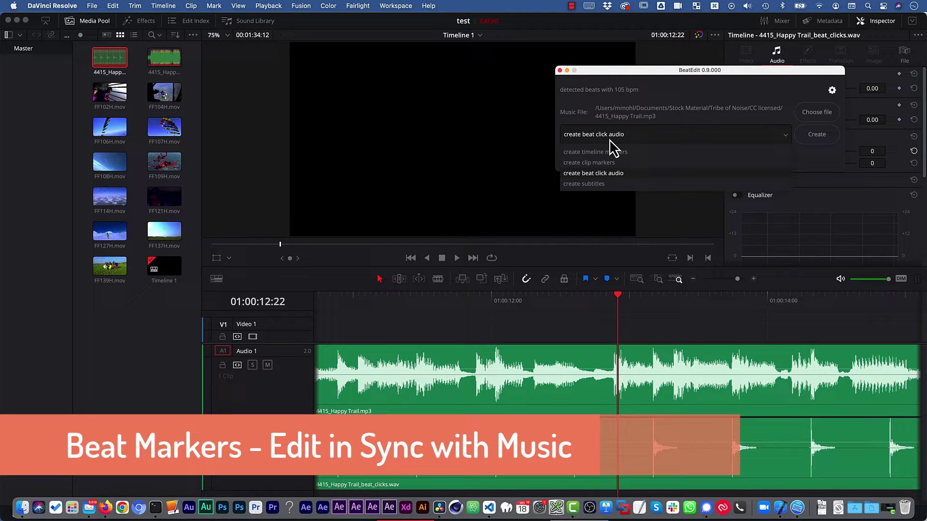
left_click(609, 153)
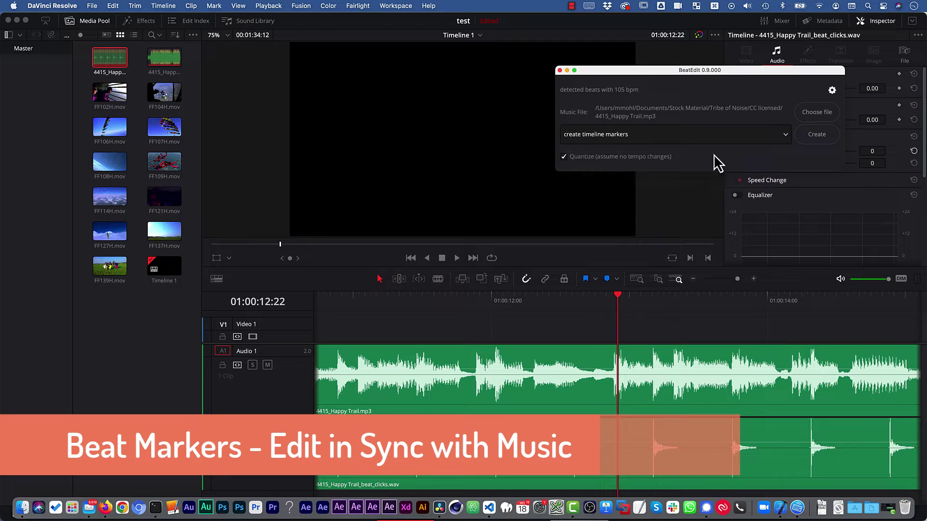
left_click(815, 137)
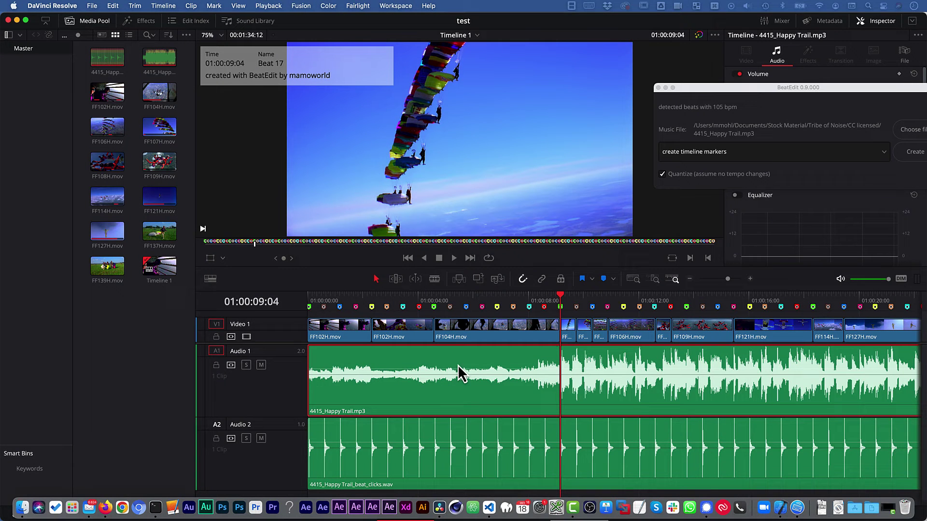
Select the FF102H, FF104H and FF106H clips, toggle snapping, and trim FF104H.mov's end to a marker
left_click(357, 331)
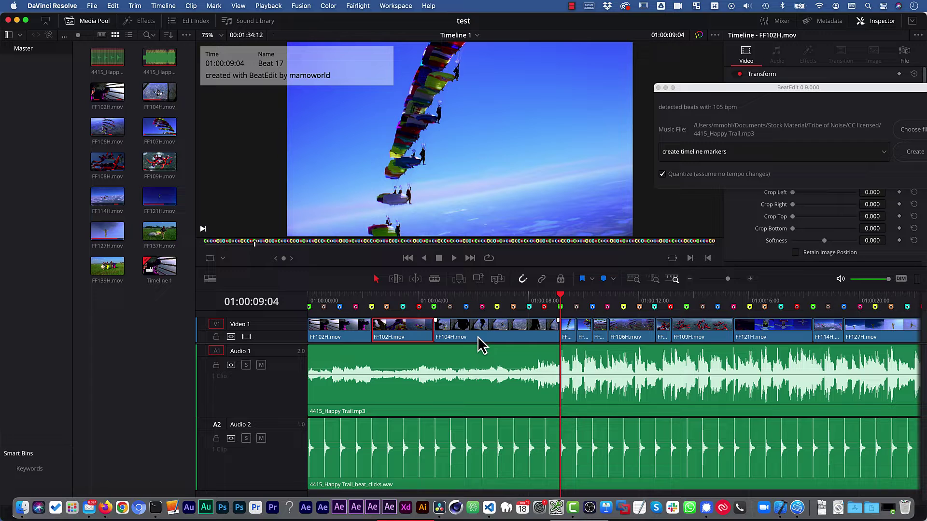
left_click(498, 337)
left_click(570, 336)
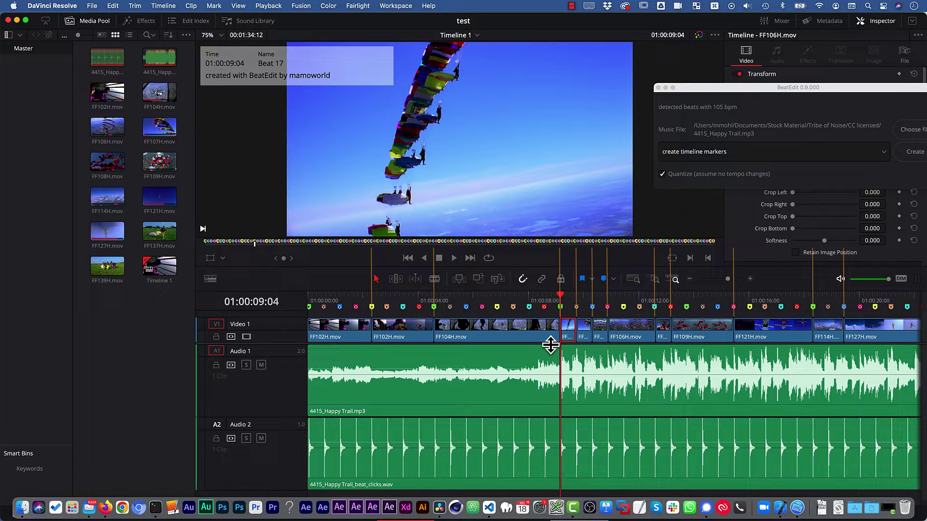
left_click(522, 279)
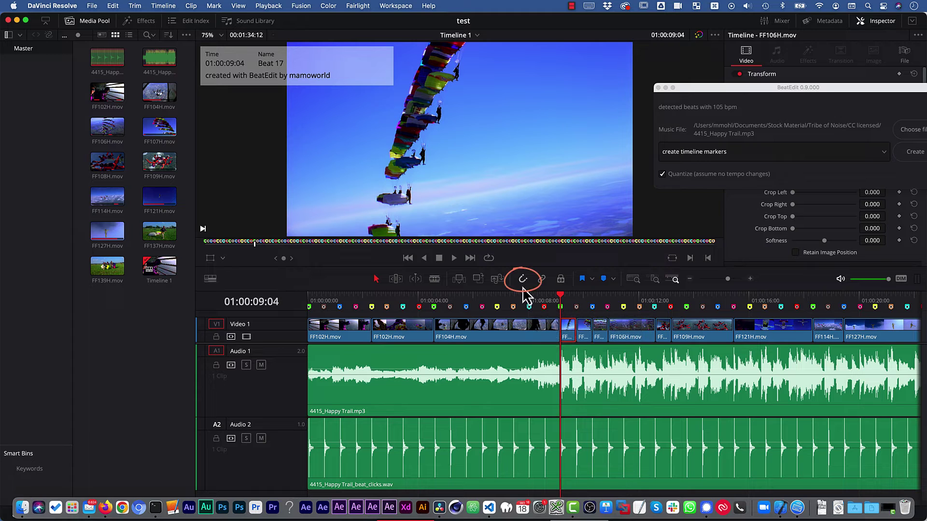
mouse_move(559, 331)
left_mouse_down()
mouse_move(490, 337)
mouse_move(555, 332)
left_mouse_up()
key("Home")
key("space")
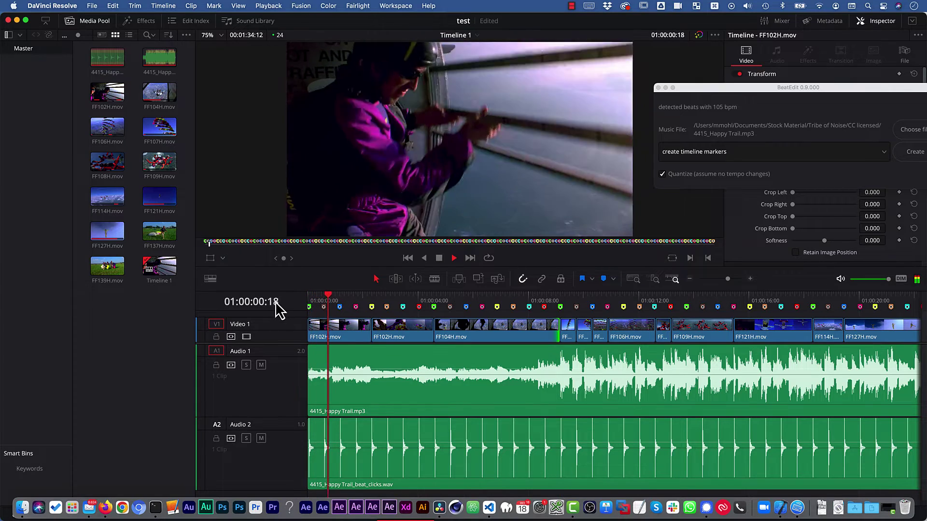
mouse_move(317, 314)
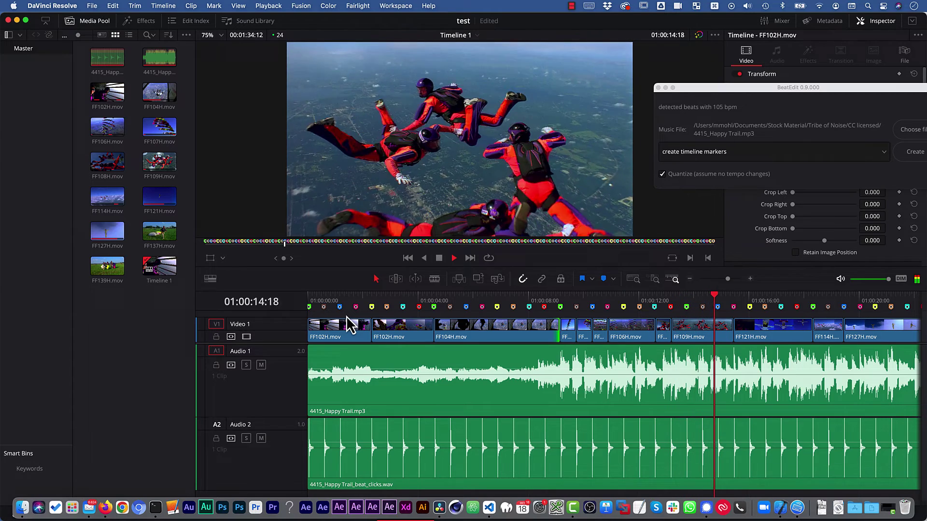
key("space")
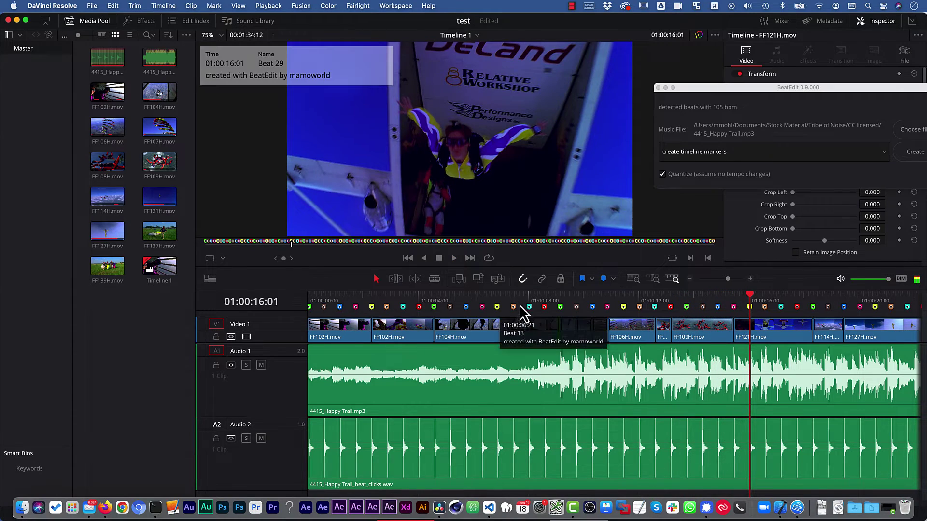
left_click(534, 300)
key("space")
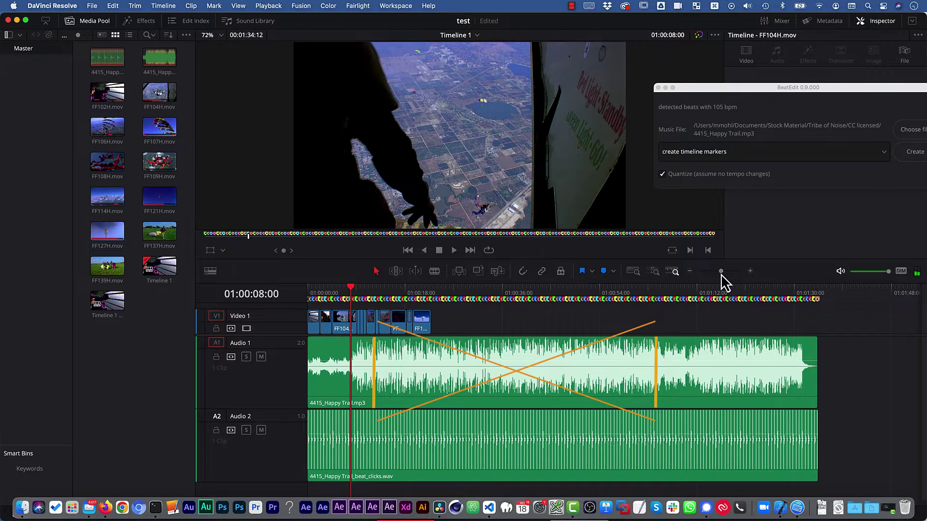
Zoom in, play the beats, and park the playhead on the Beat 25 marker at 01:00:13:18
mouse_move(722, 273)
left_mouse_down()
mouse_move(734, 279)
mouse_move(727, 271)
left_mouse_up()
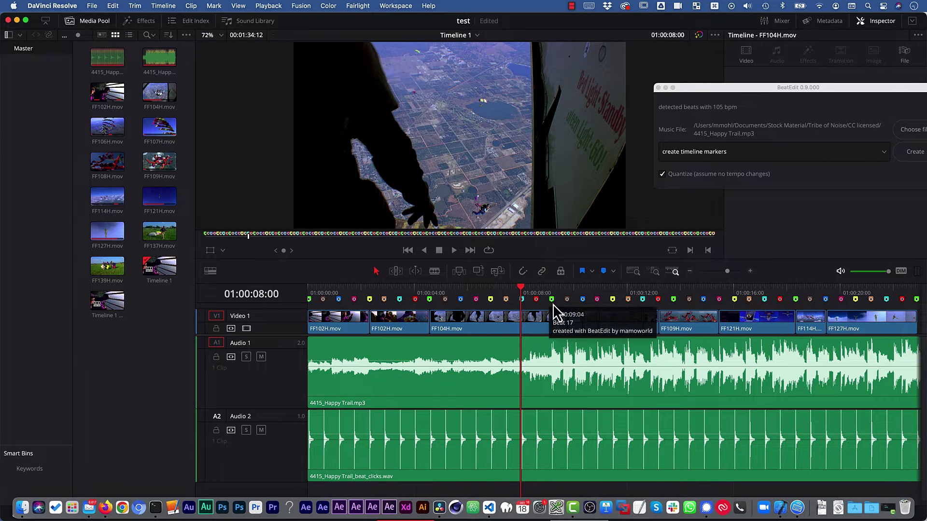
mouse_move(552, 301)
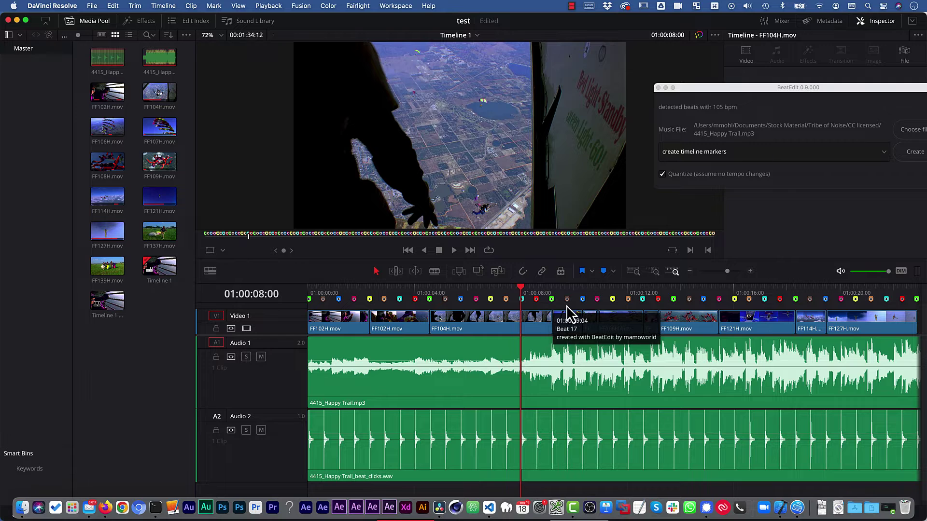
key("space")
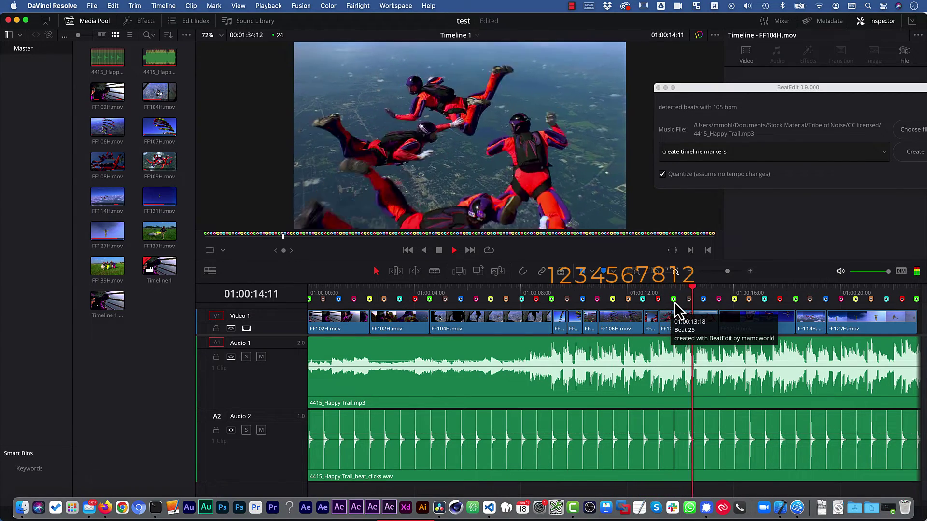
mouse_move(674, 302)
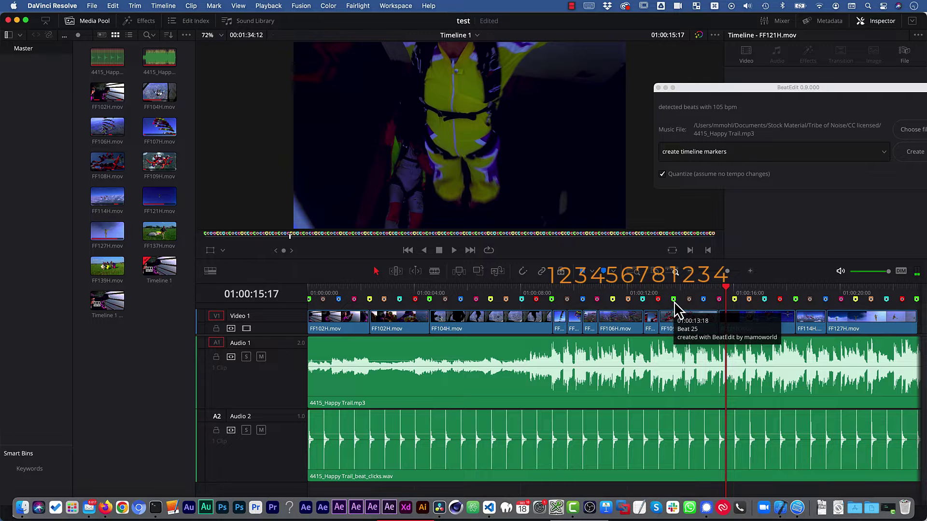
left_click(674, 300)
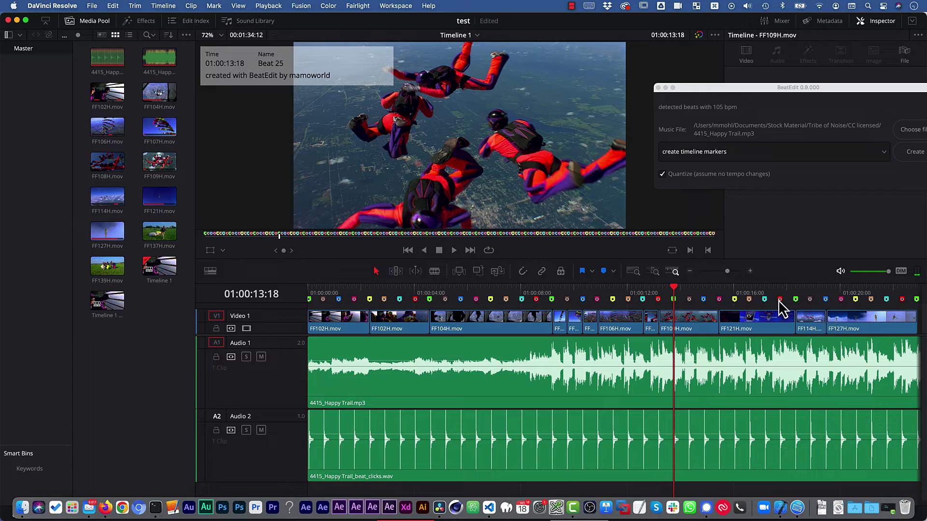
Park the playhead one frame before Beat 25 and blade the song on Audio 1 there
left_click_drag(728, 273, 739, 271)
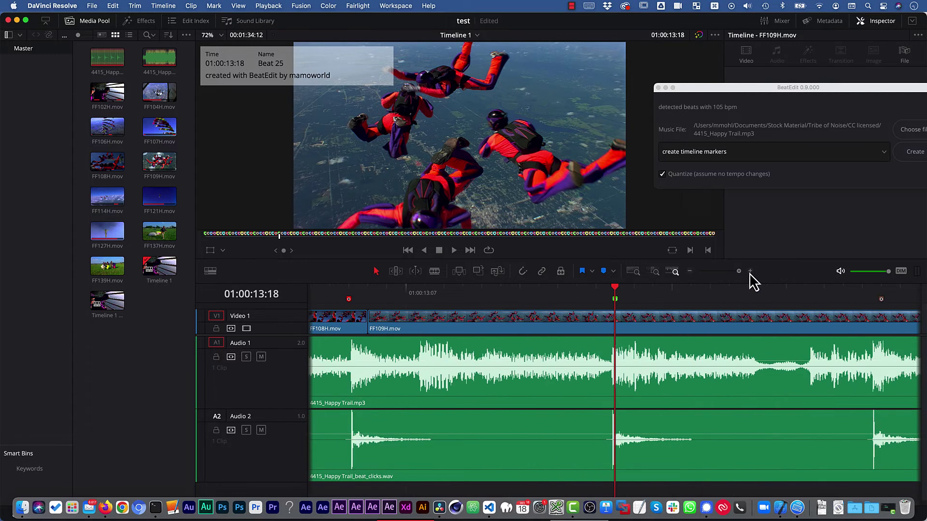
left_click(750, 271)
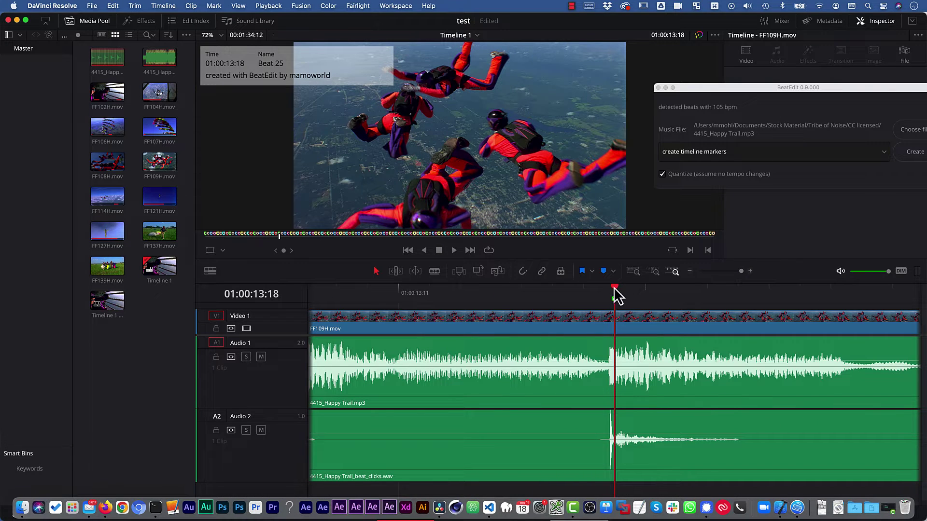
mouse_move(615, 296)
left_mouse_down()
mouse_move(645, 300)
mouse_move(614, 294)
left_mouse_up()
mouse_move(616, 301)
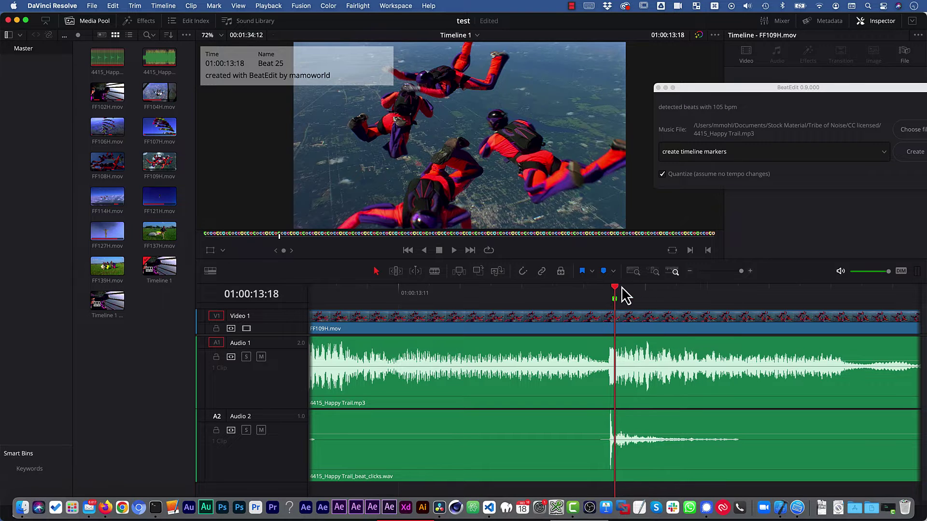
mouse_move(623, 296)
left_mouse_down()
mouse_move(577, 296)
mouse_move(616, 296)
left_mouse_up()
mouse_move(616, 305)
left_click_drag(603, 288, 597, 288)
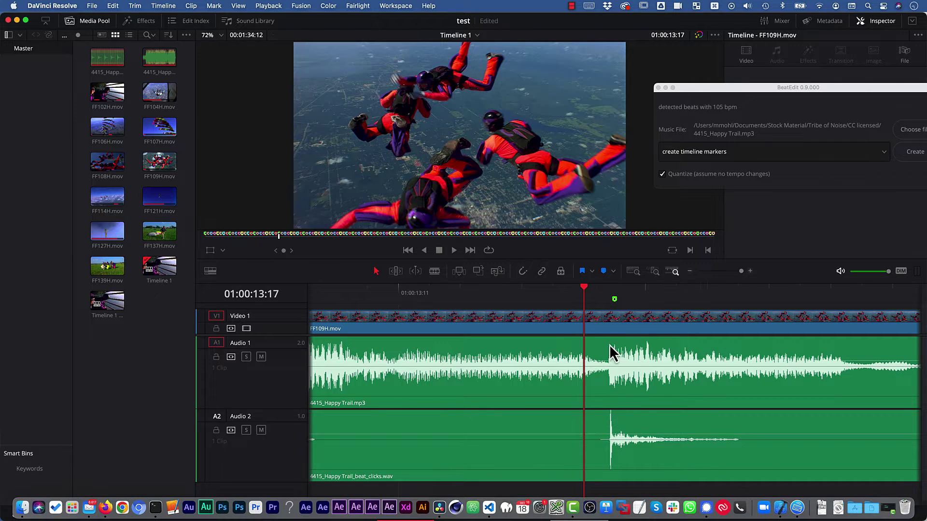
mouse_move(615, 301)
left_click(434, 270)
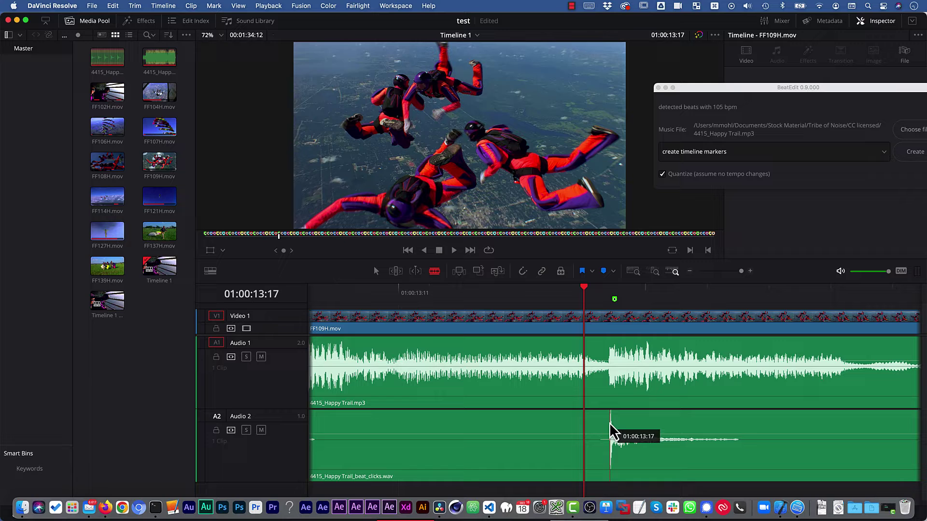
left_click(612, 371)
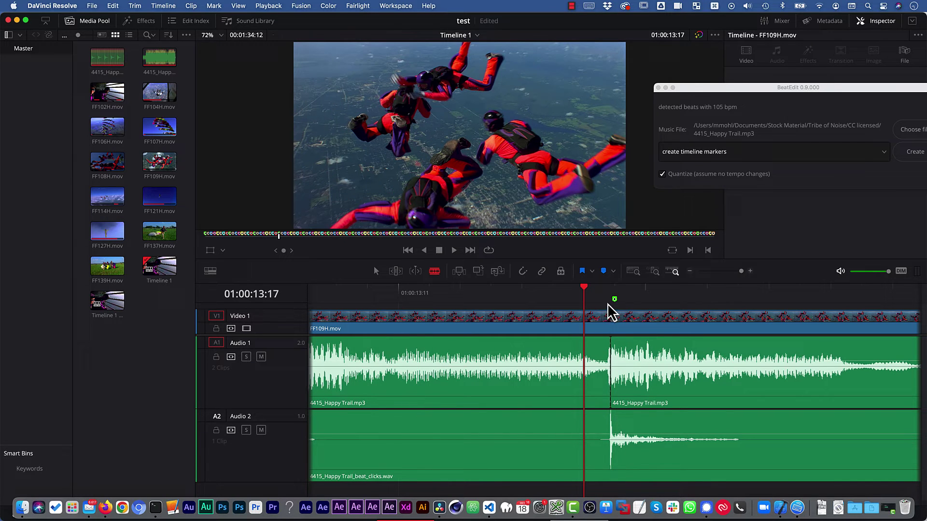
Move to the Beat 113 marker, step back one frame, and blade the song again
key("Right")
mouse_move(741, 271)
left_mouse_down()
mouse_move(714, 271)
mouse_move(761, 284)
left_mouse_up()
left_click(800, 294)
left_click(593, 293)
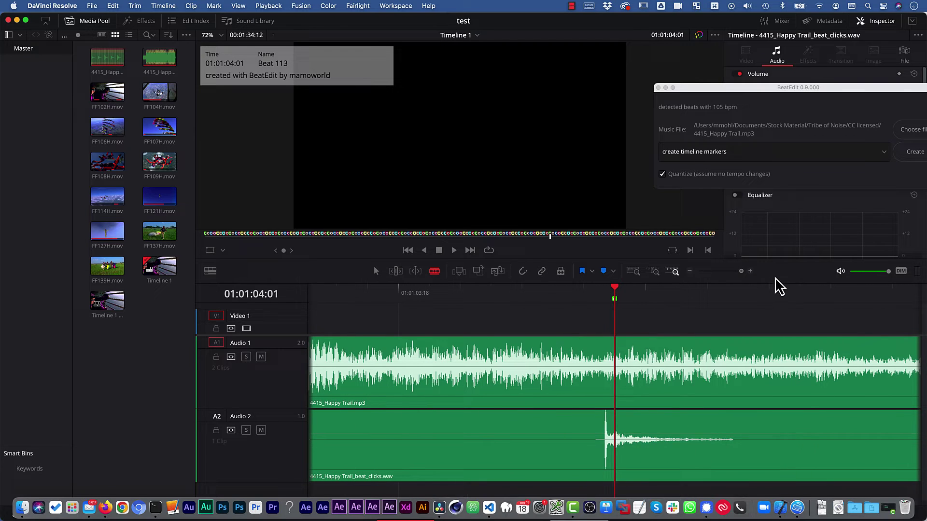
key("Left")
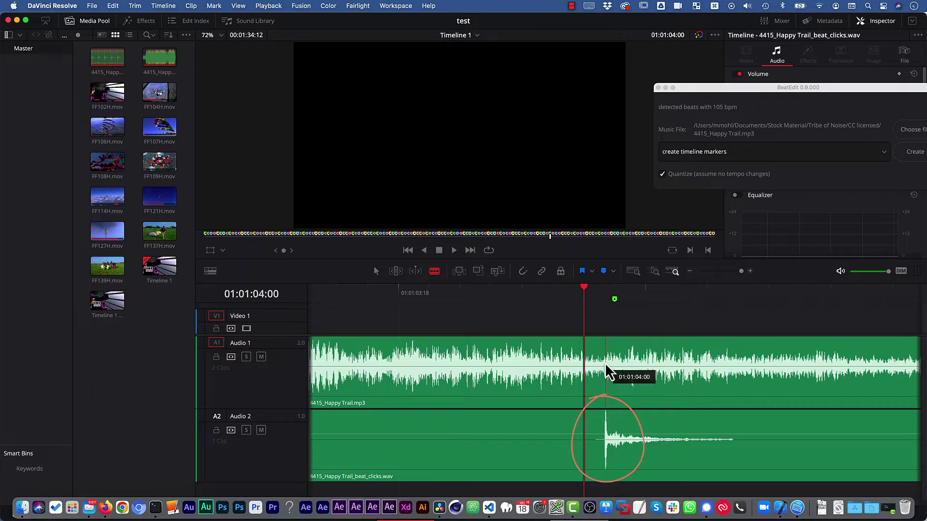
left_click(605, 372)
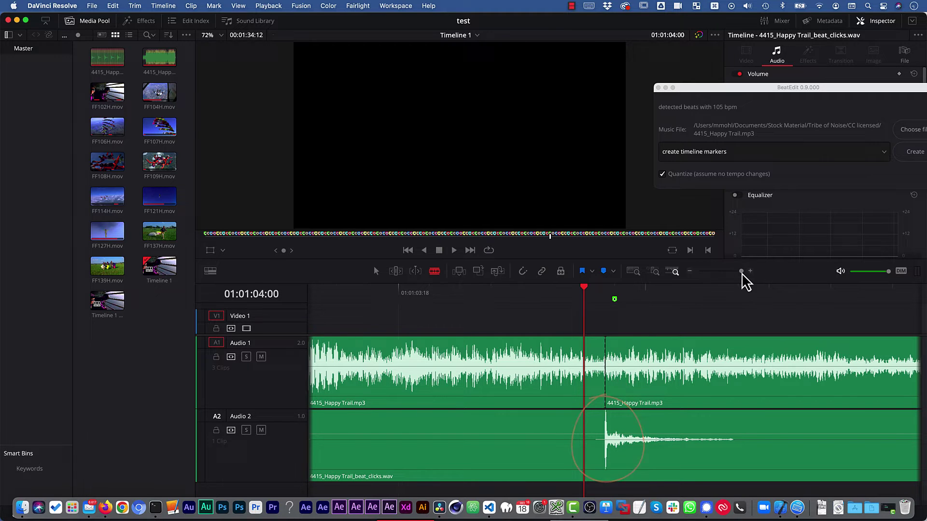
Ripple delete the middle Happy Trail clip on Audio 1 and move the playhead to the edit
left_click_drag(741, 279, 718, 279)
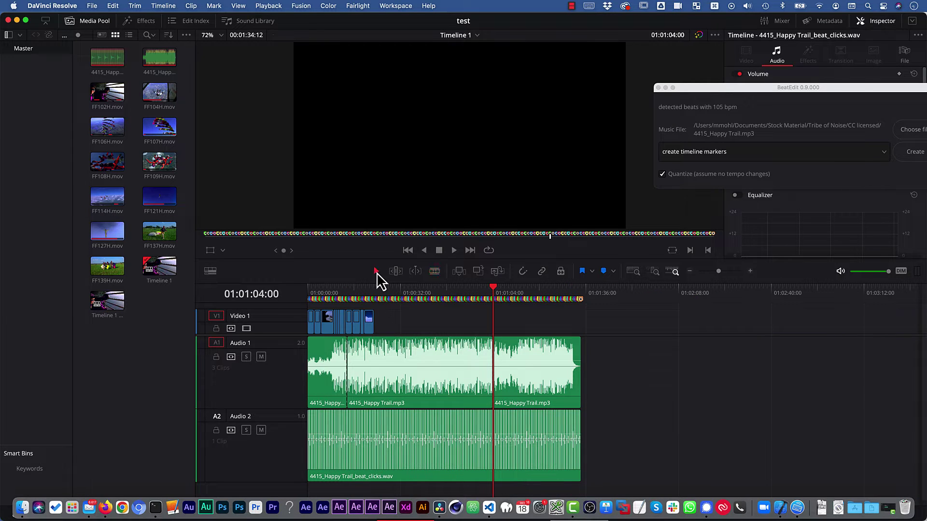
left_click(376, 271)
left_click(394, 357)
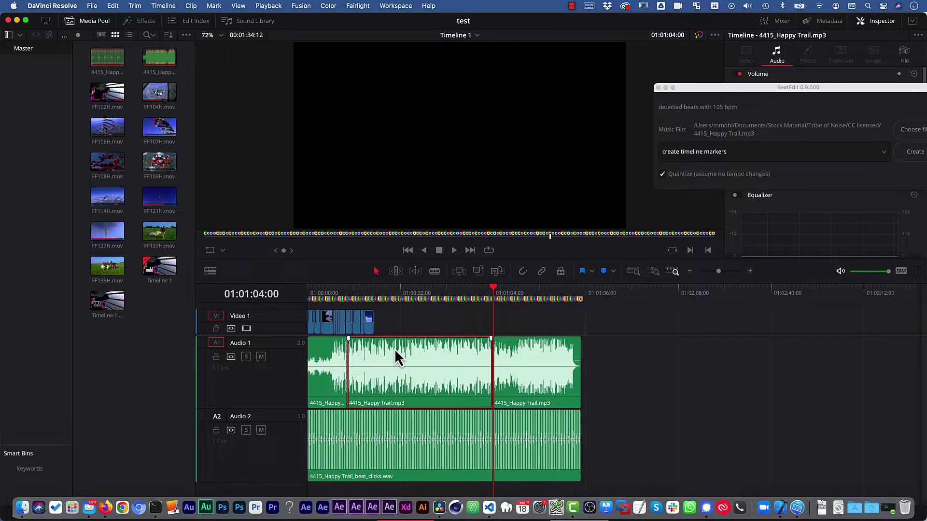
key("BackSpace")
key("Up")
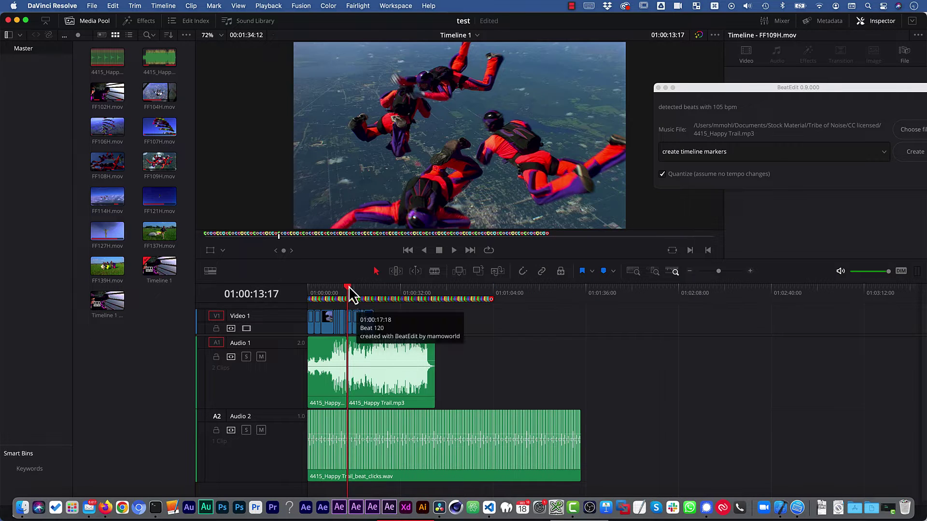
key("Up")
Zoom in and play back across the Beat 25 cut twice to review it
left_click_drag(719, 272, 725, 271)
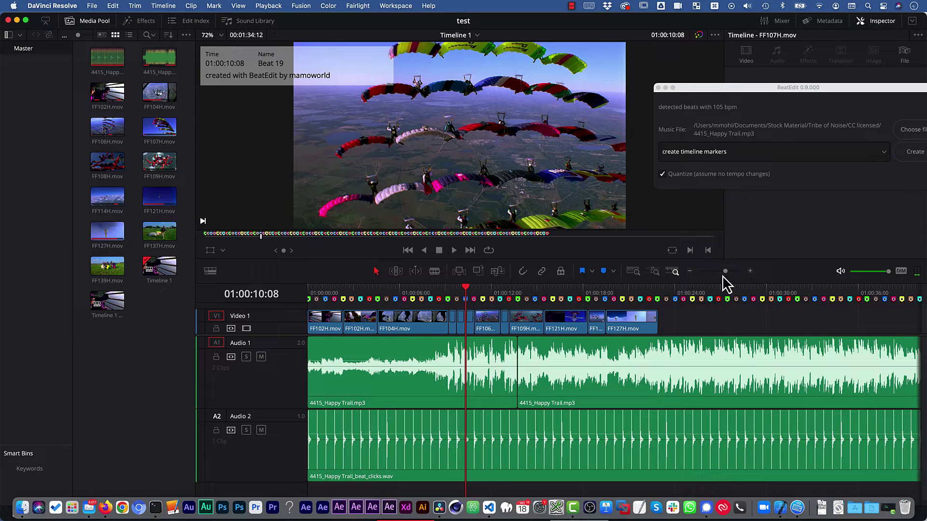
key("space")
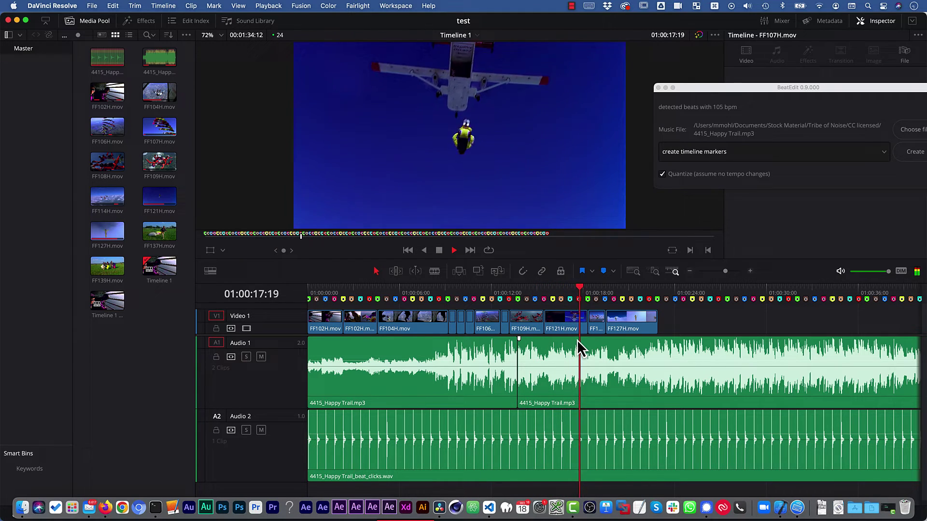
key("space")
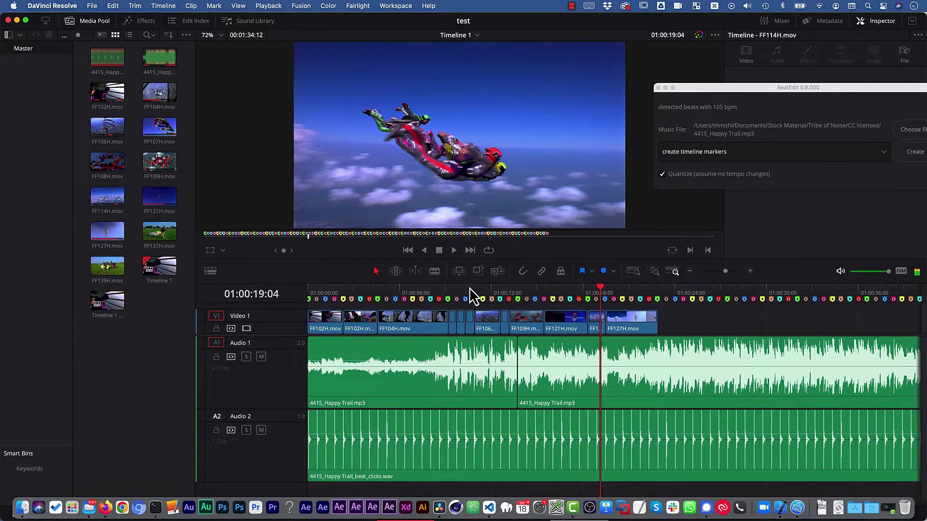
left_click(470, 290)
key("space")
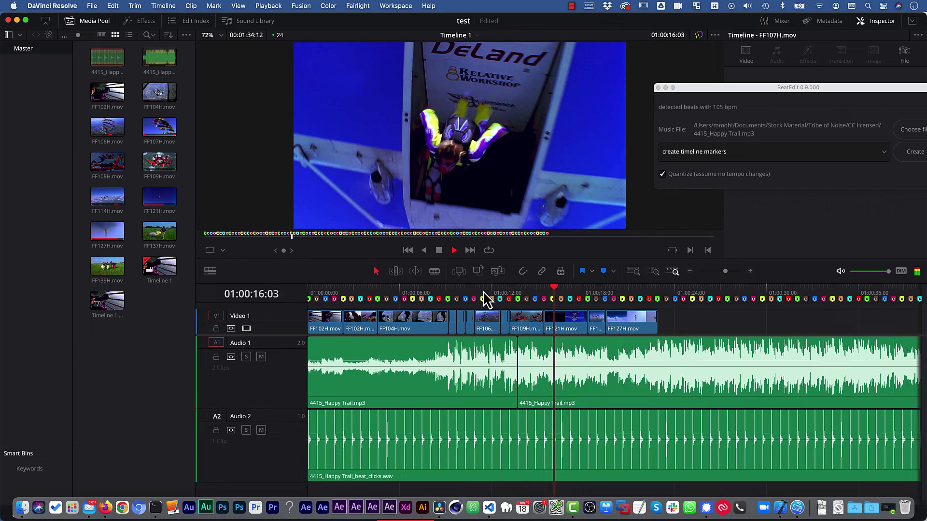
key("space")
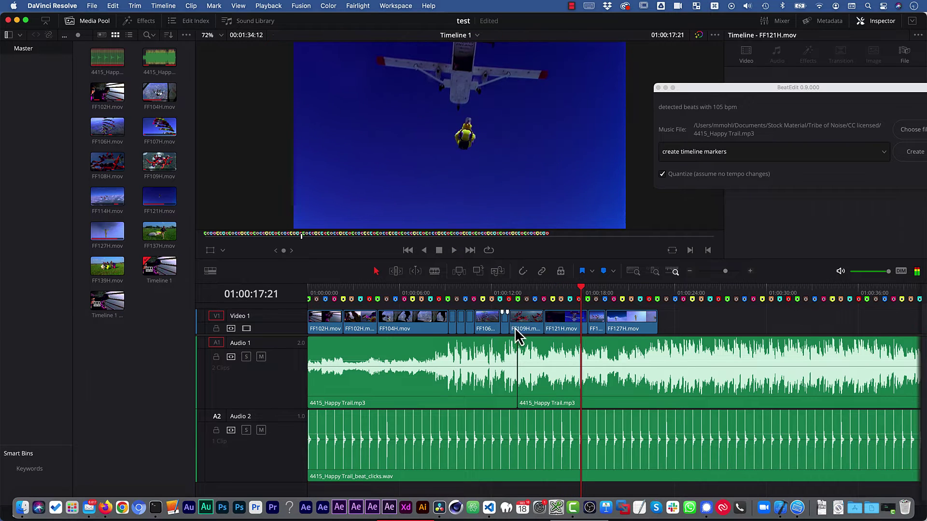
Add a 12 frame crossfade at the Audio 1 cut and play it back
right_click(518, 359)
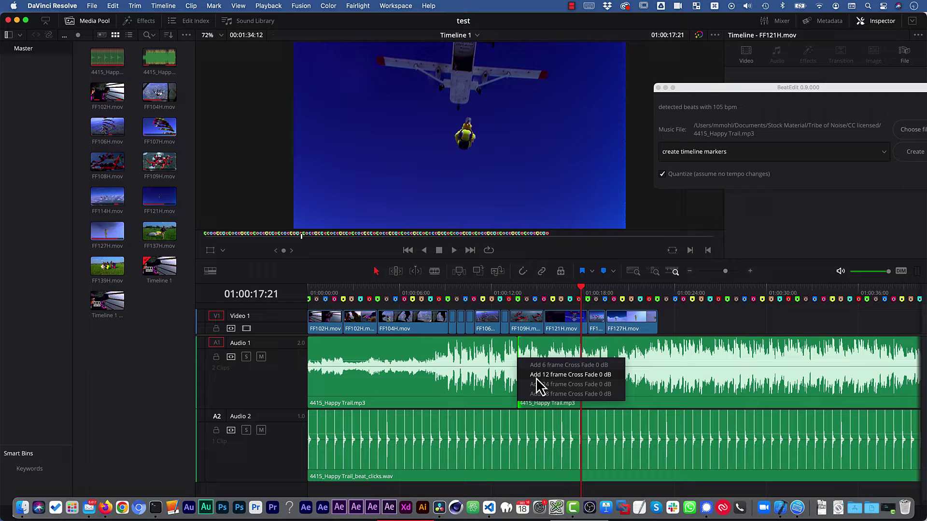
left_click(536, 375)
left_click(476, 290)
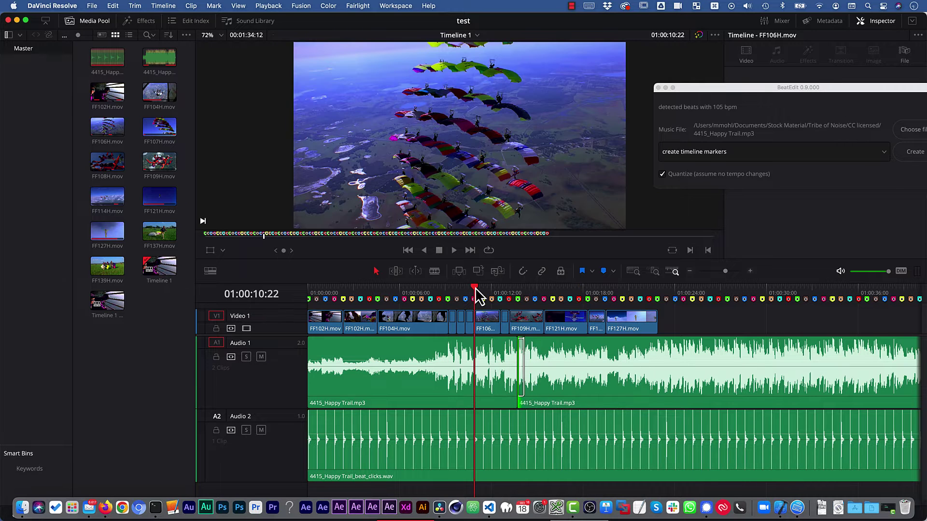
key("space")
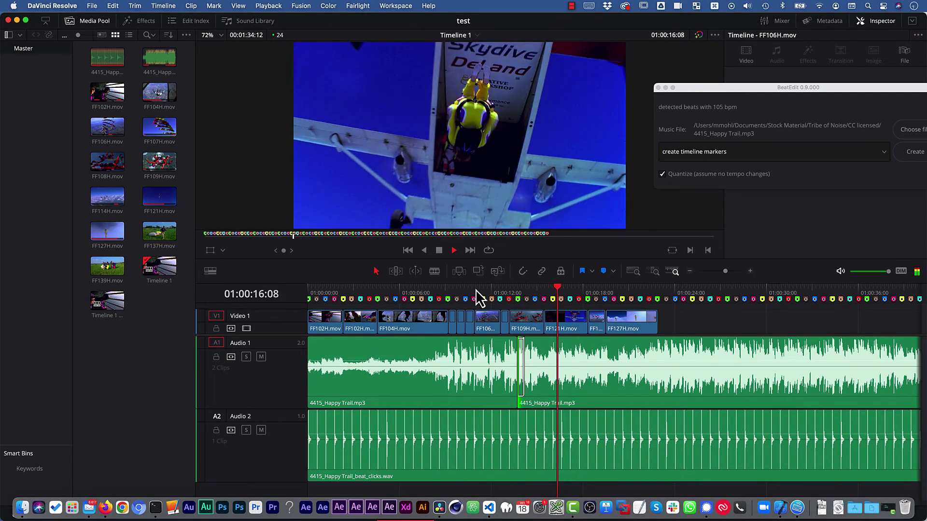
key("space")
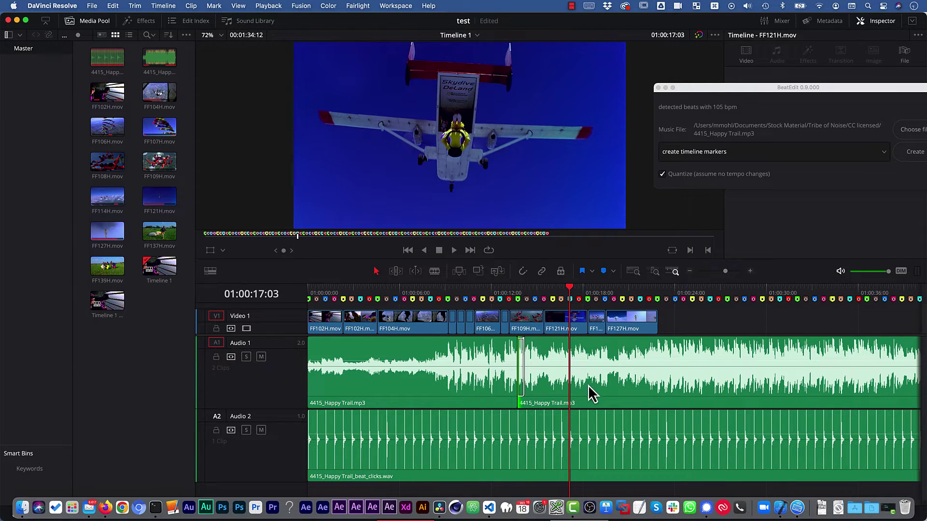
scroll(593, 395, "down", 2)
scroll(560, 395, "up", 2)
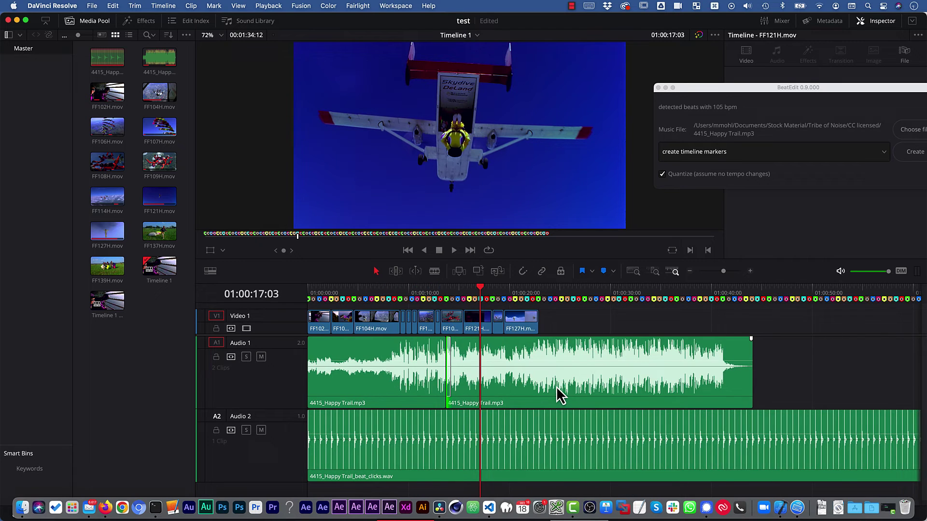
scroll(560, 395, "down", 2)
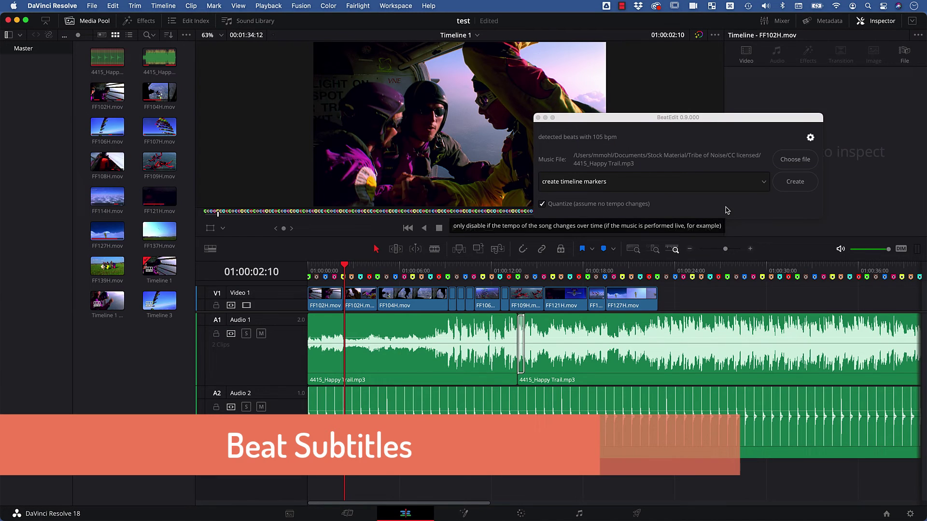
Create subtitles from the beats in BeatEdit and save them as 4415_Happy Trail.srt
left_click(690, 187)
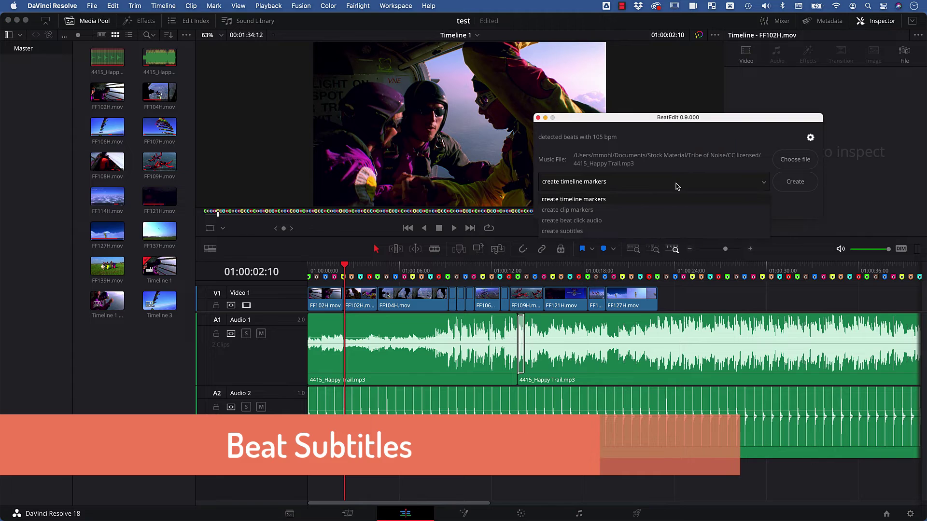
left_click(574, 231)
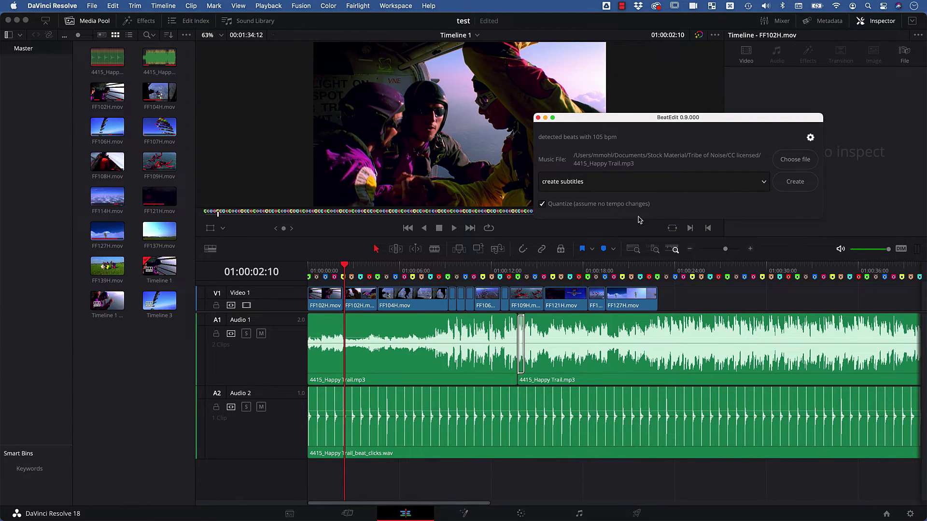
left_click(786, 188)
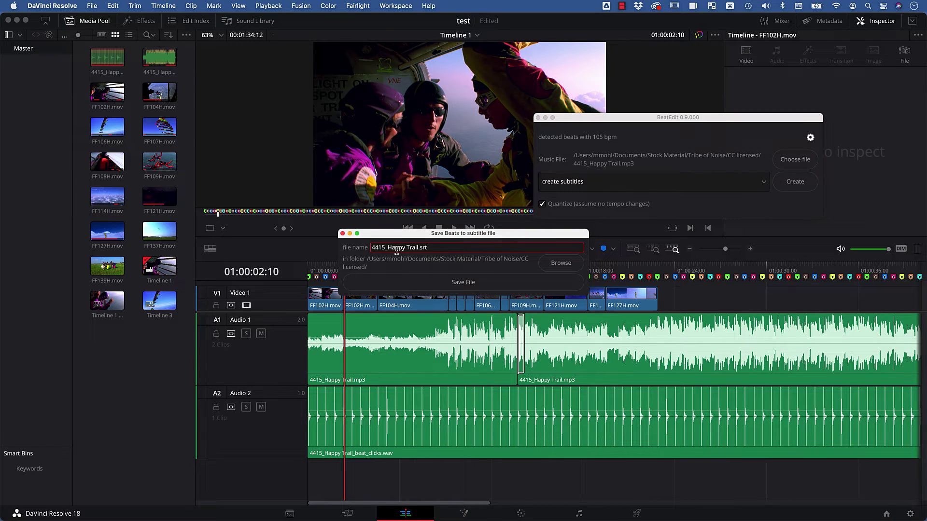
left_click(418, 285)
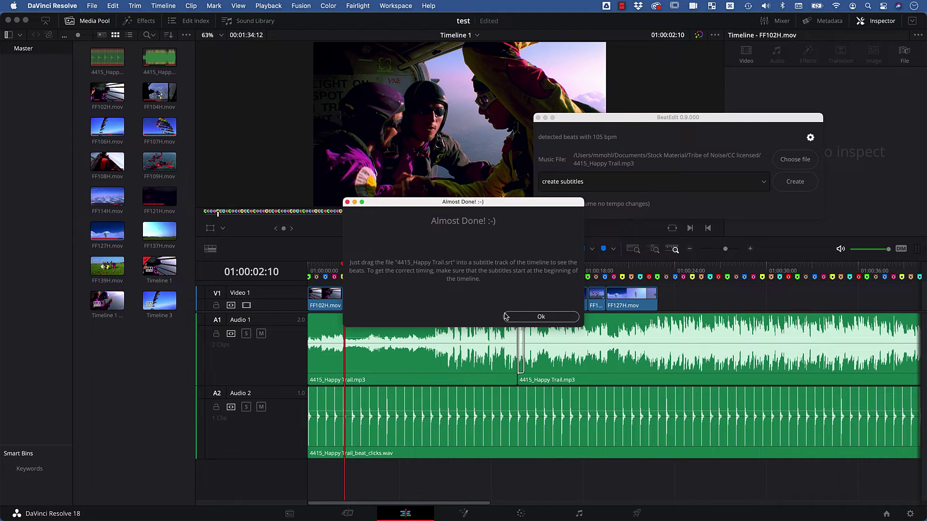
left_click(521, 318)
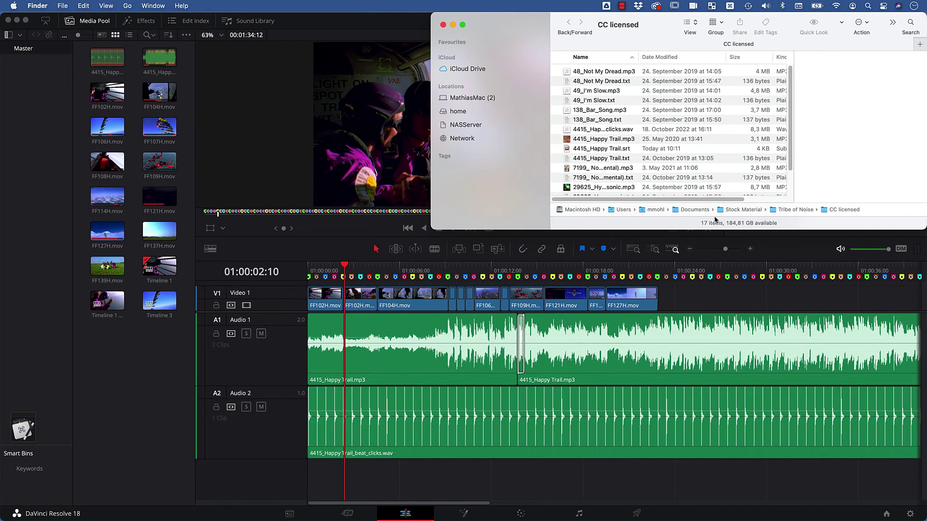
Drag 4415_Happy Trail.srt from Finder into the timeline as a beat subtitle track
left_click(616, 152)
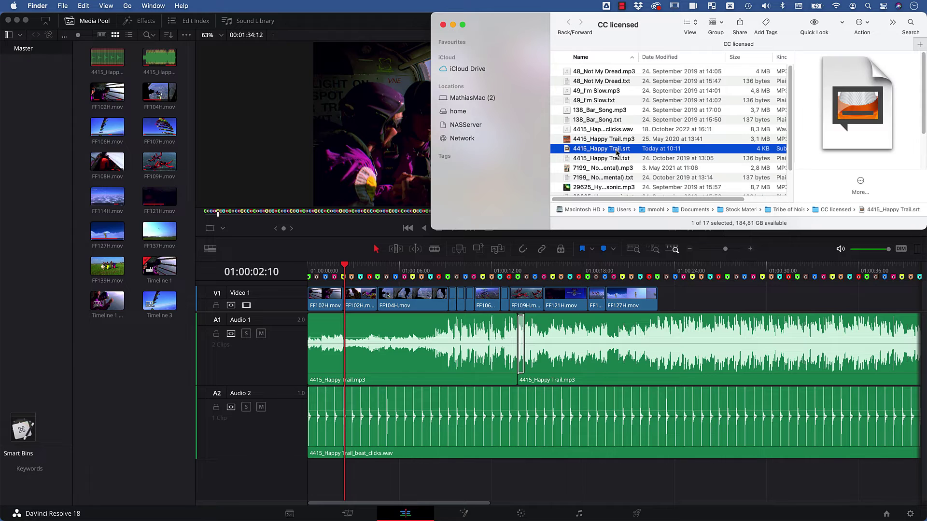
left_click_drag(616, 152, 305, 295)
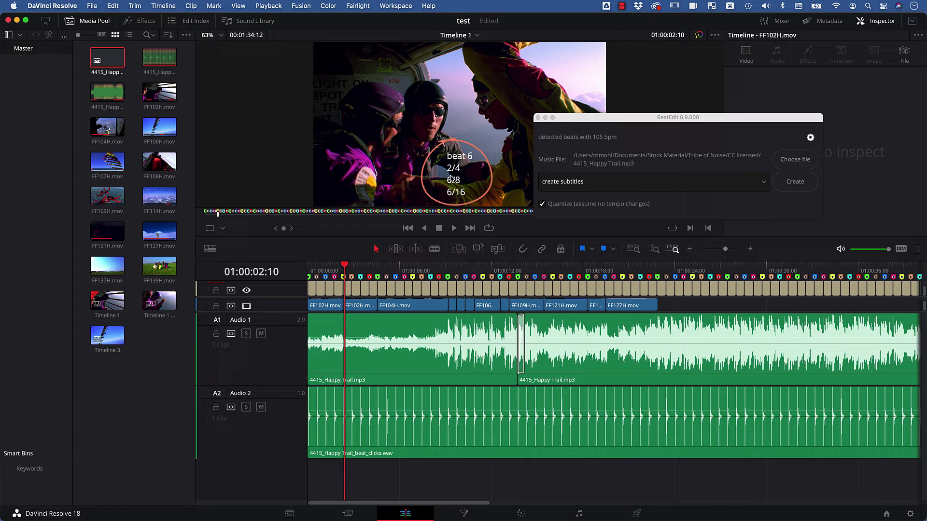
left_click(302, 267)
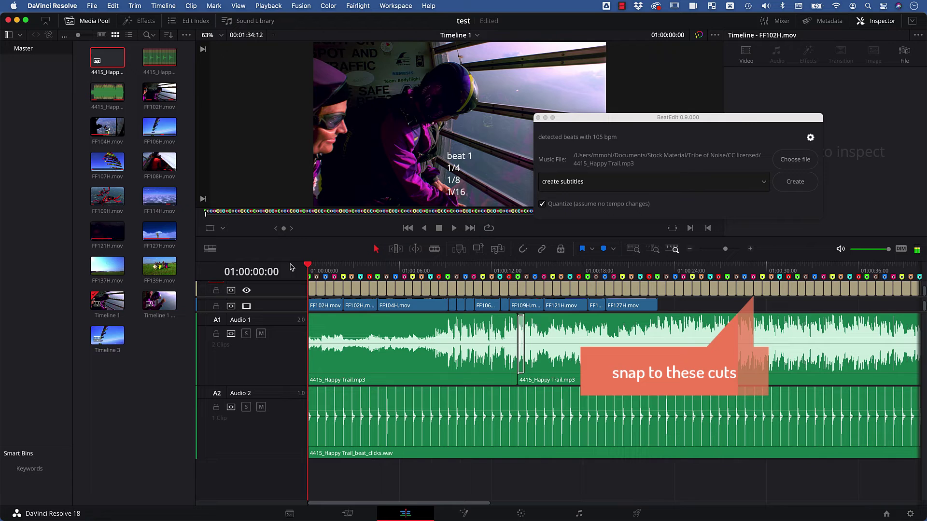
key("space")
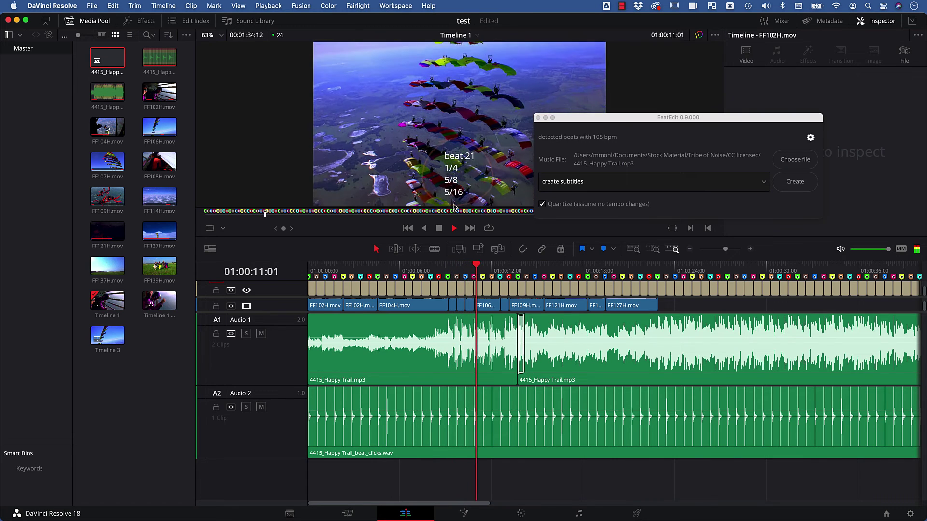
key("space")
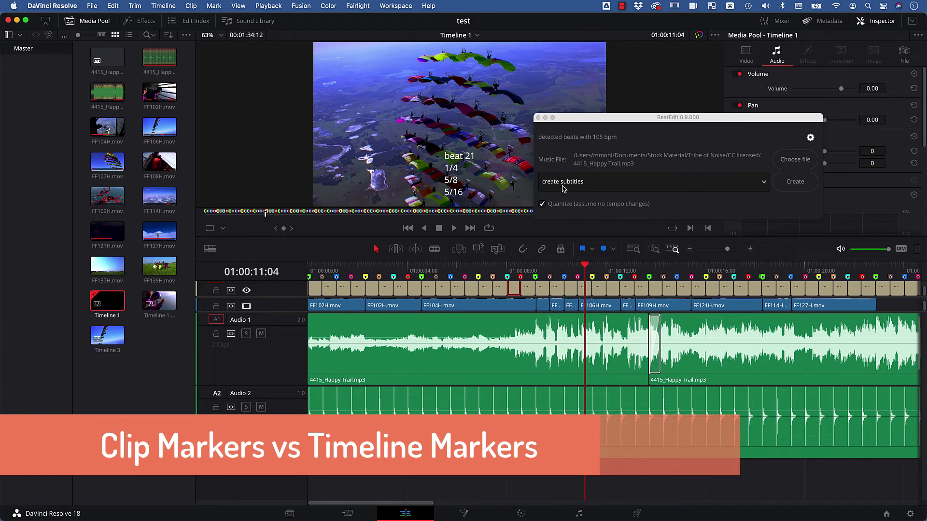
Set BeatEdit to create clip markers and generate beat markers on the 4415_Happy Trail.mp3 clip
left_click(563, 186)
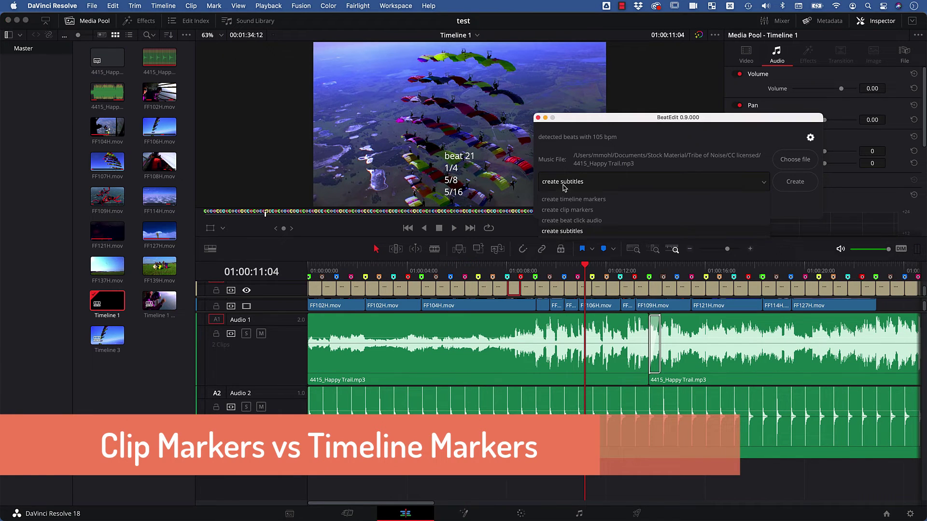
left_click(568, 211)
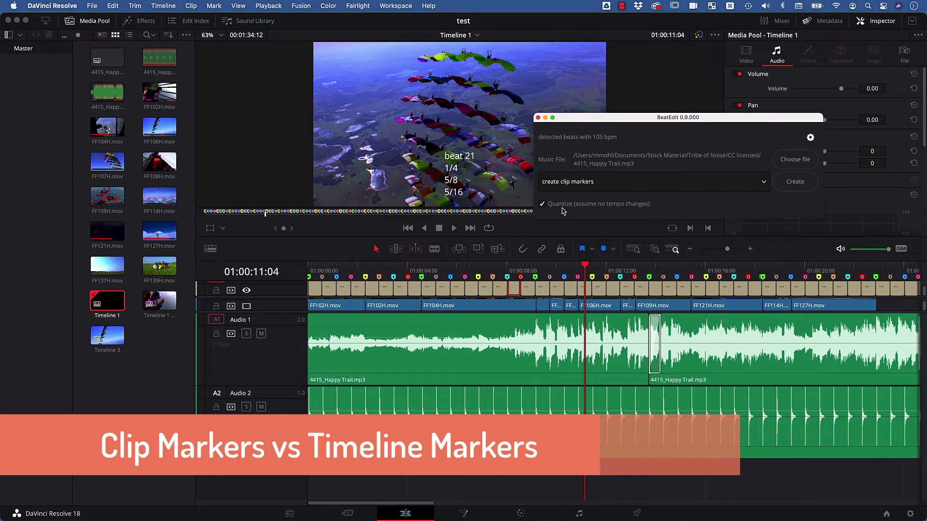
left_click(107, 92)
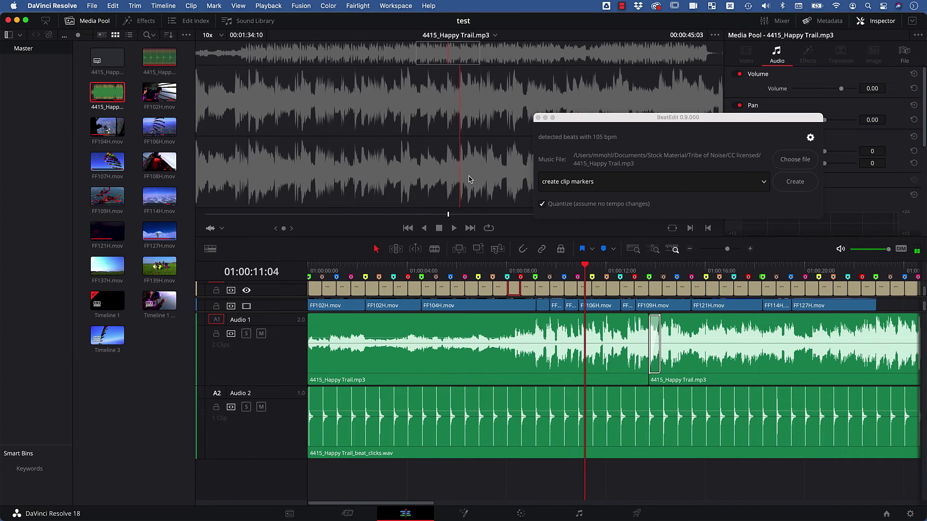
left_click(794, 184)
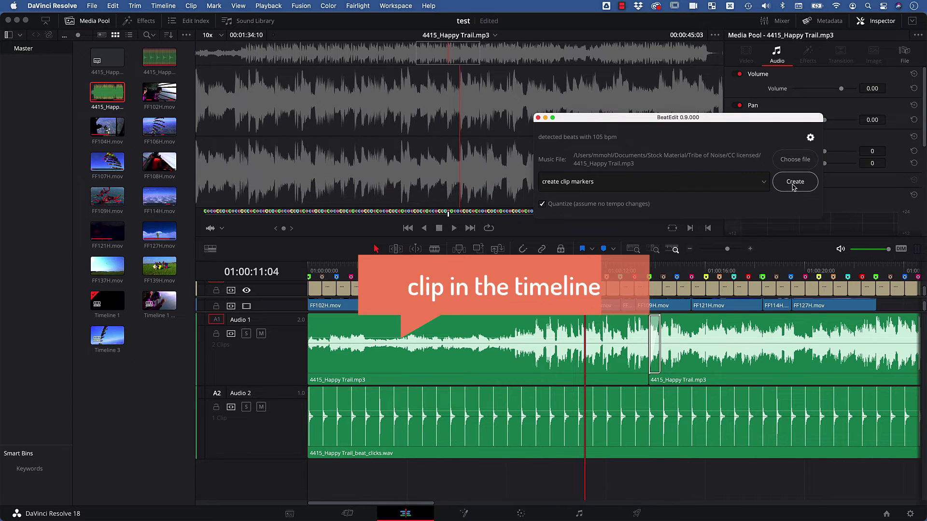
left_click(793, 186)
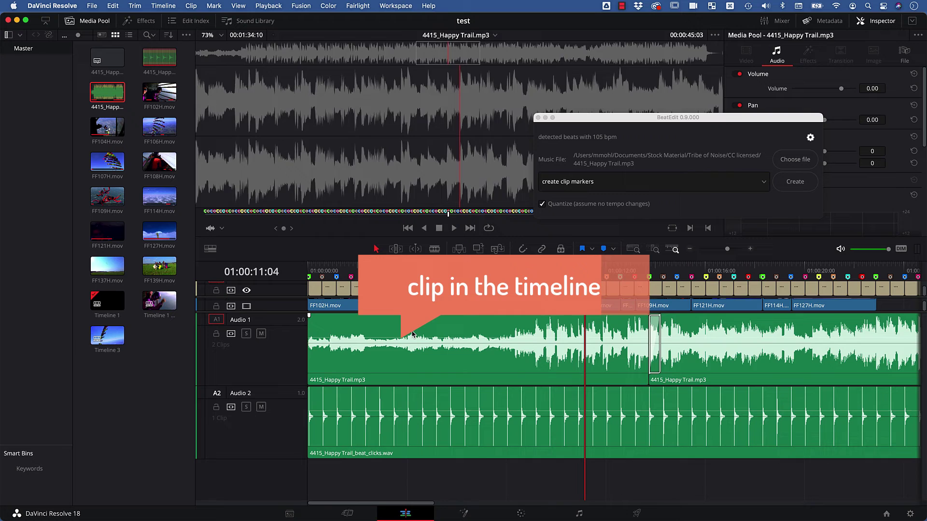
Replace the cut song on Audio 1 with the marked 4415_Happy Trail.mp3 clip
left_click(412, 333)
key("BackSpace")
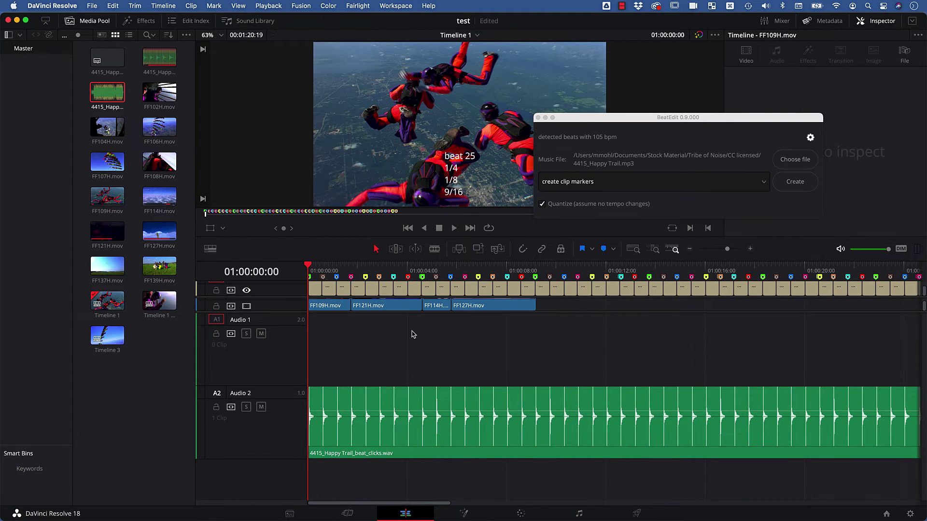
left_click_drag(107, 91, 303, 356)
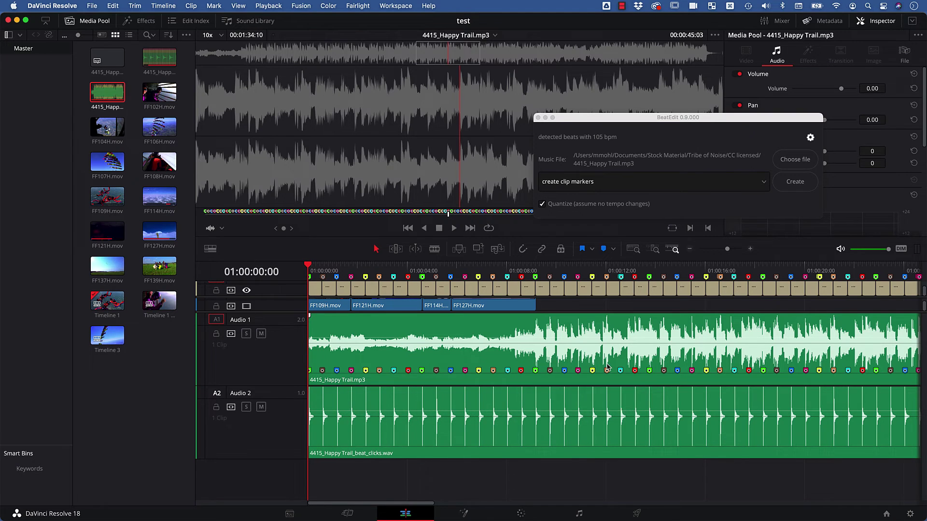
Slide the Audio 1 song clip to confirm its beat markers move with it
mouse_move(483, 373)
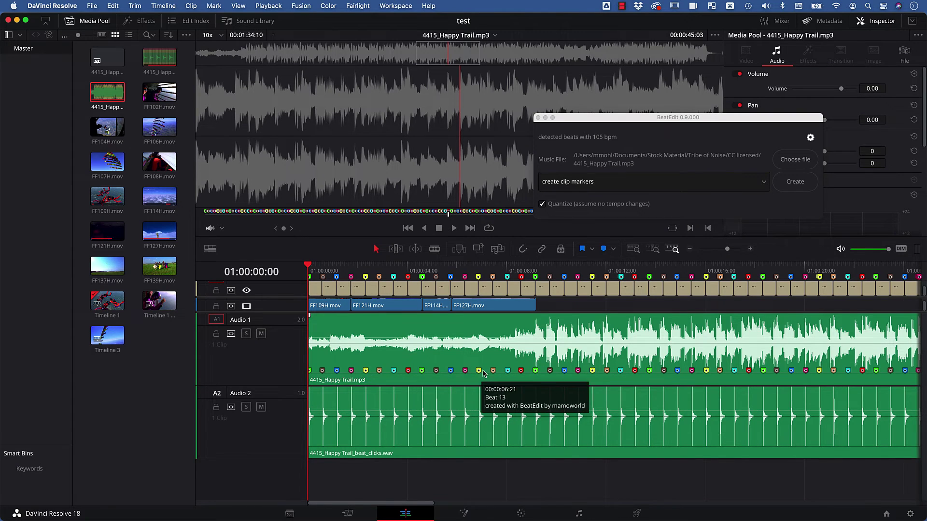
mouse_move(371, 370)
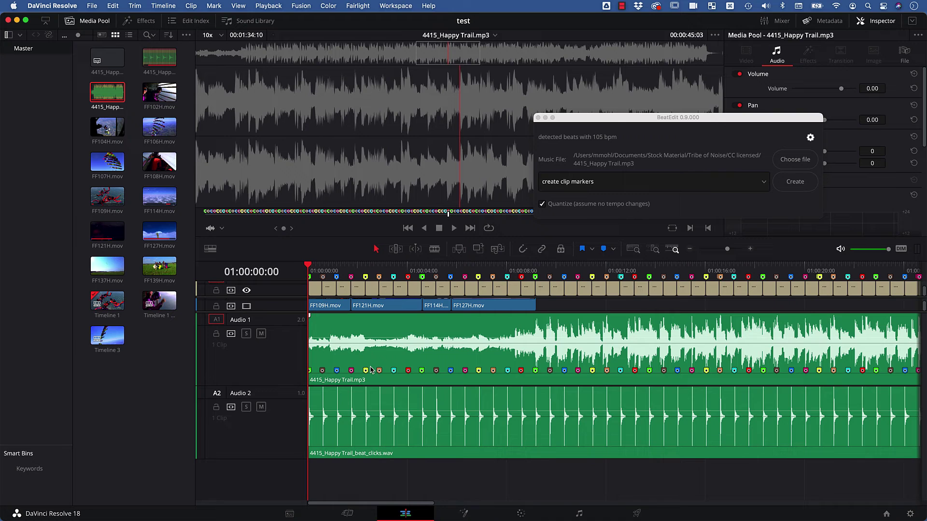
mouse_move(325, 334)
left_mouse_down()
mouse_move(409, 334)
mouse_move(329, 336)
left_mouse_up()
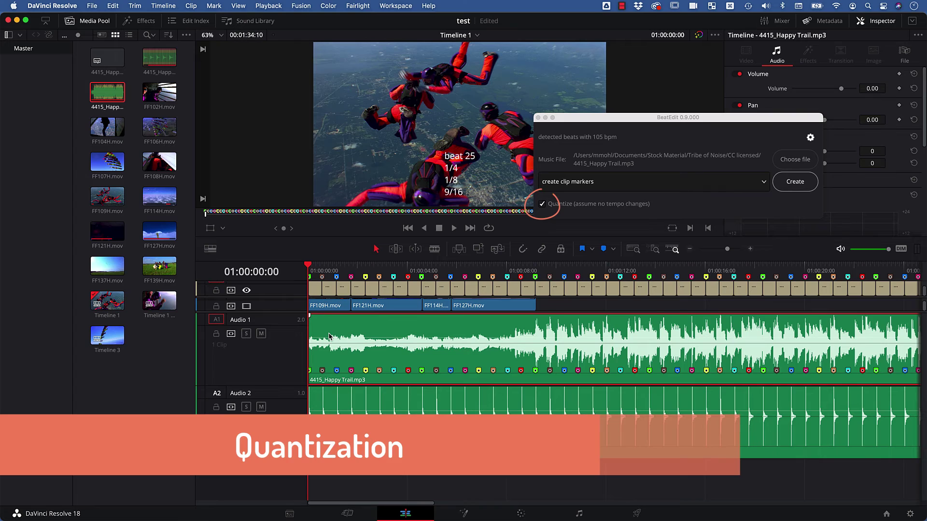
left_click(543, 206)
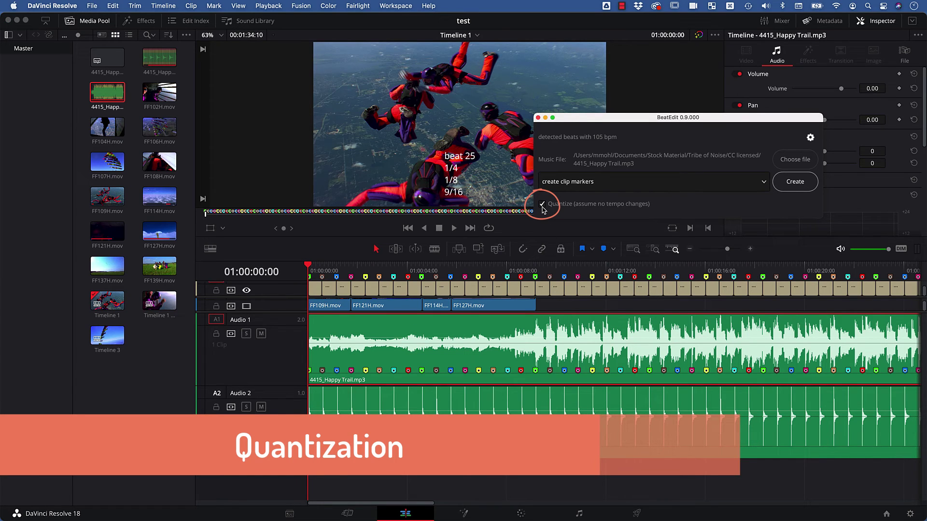
left_click(542, 205)
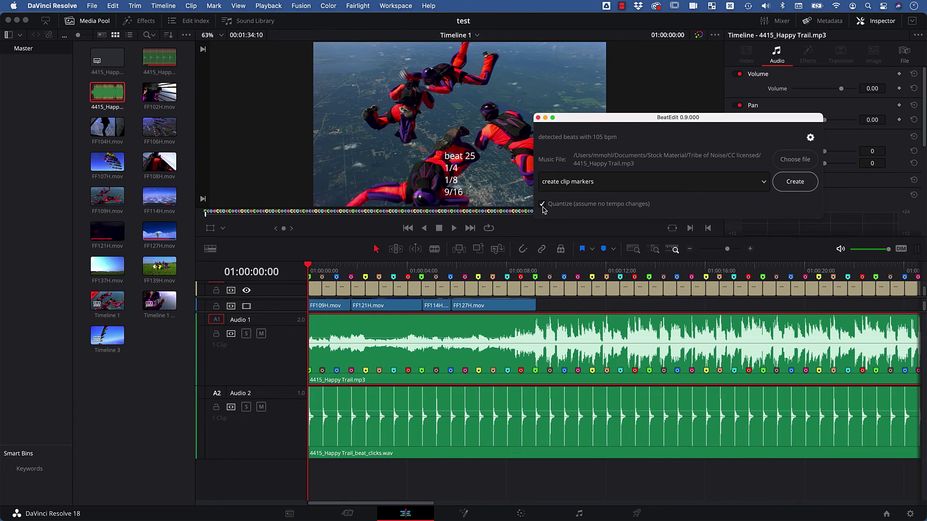